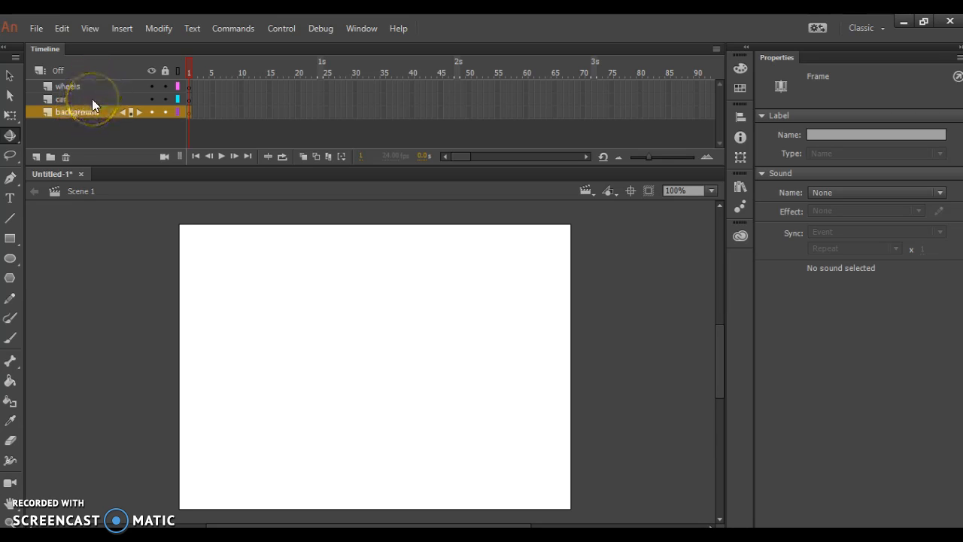
Step: Draw a black rectangle without a stroke across the bottom of the stage as the road, extending past both stage edges
click(10, 241)
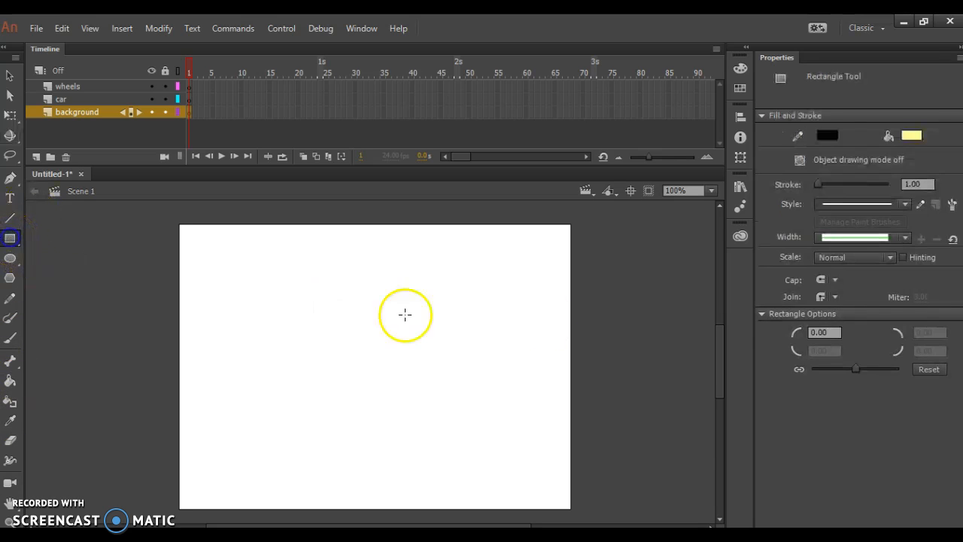
click(912, 137)
click(700, 184)
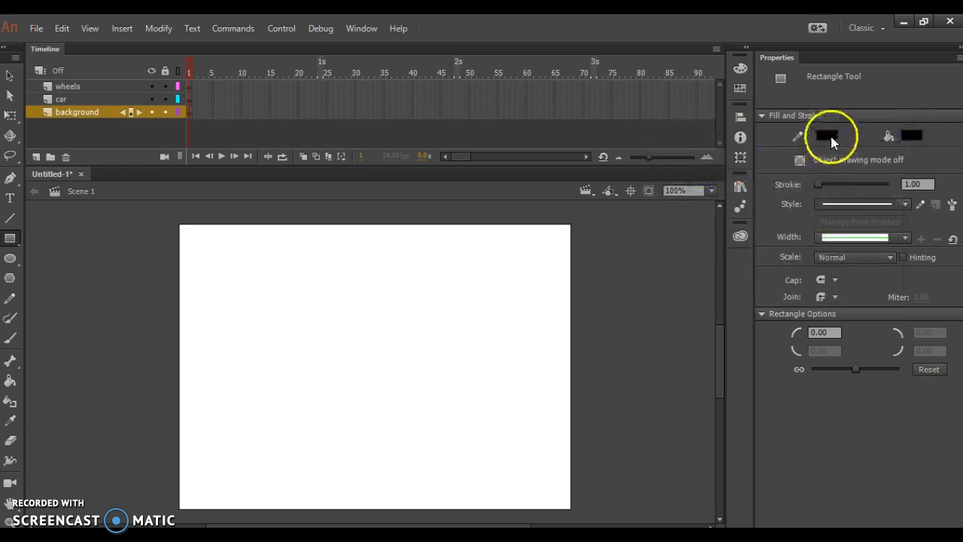
click(828, 137)
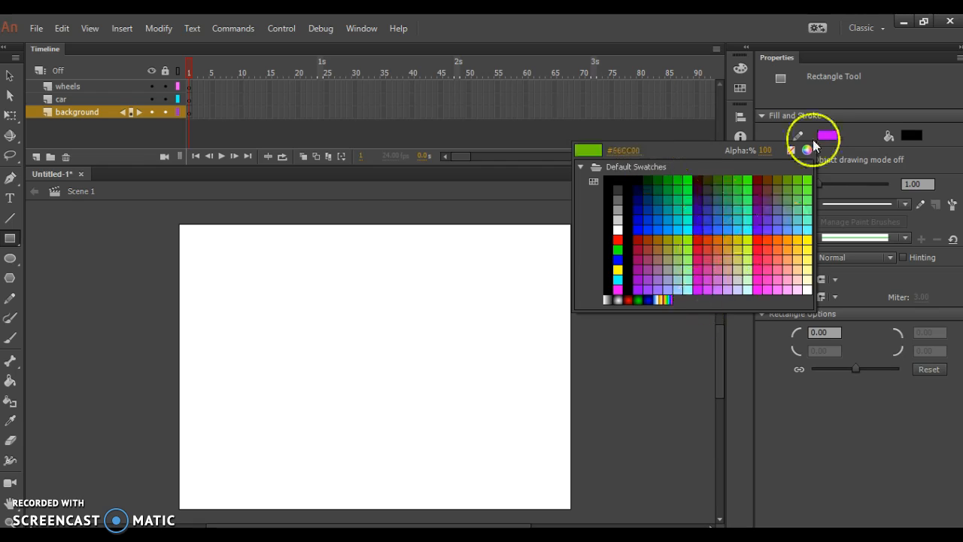
click(792, 151)
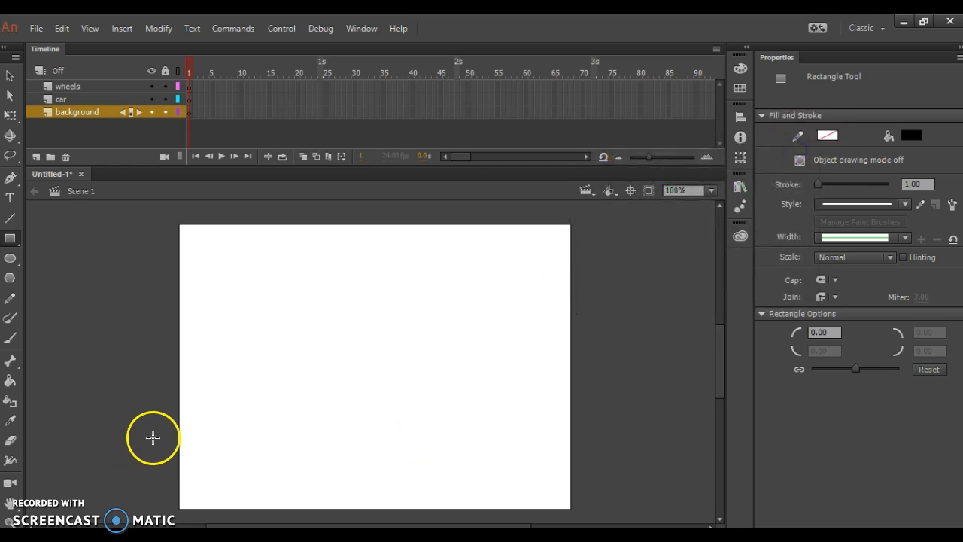
mouse_move(156, 446)
mouse_down()
mouse_move(309, 499)
mouse_move(594, 516)
mouse_move(604, 508)
mouse_up()
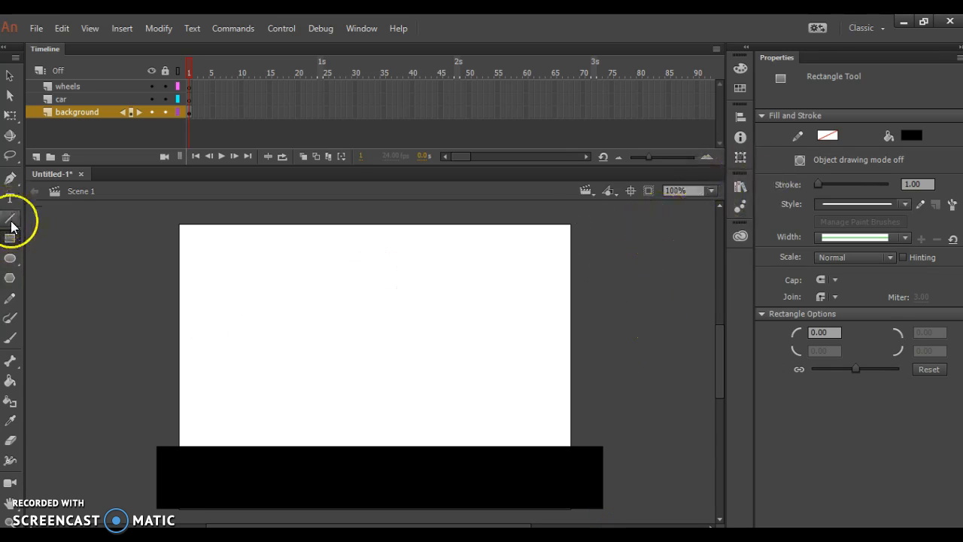
Step: Draw three thin yellow rectangles in a row along the road as lane markings
click(914, 136)
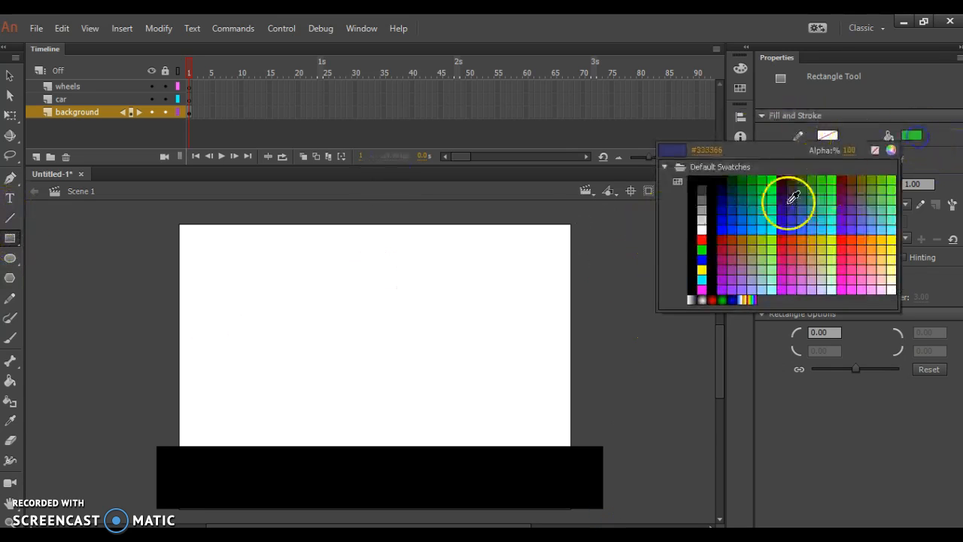
click(702, 269)
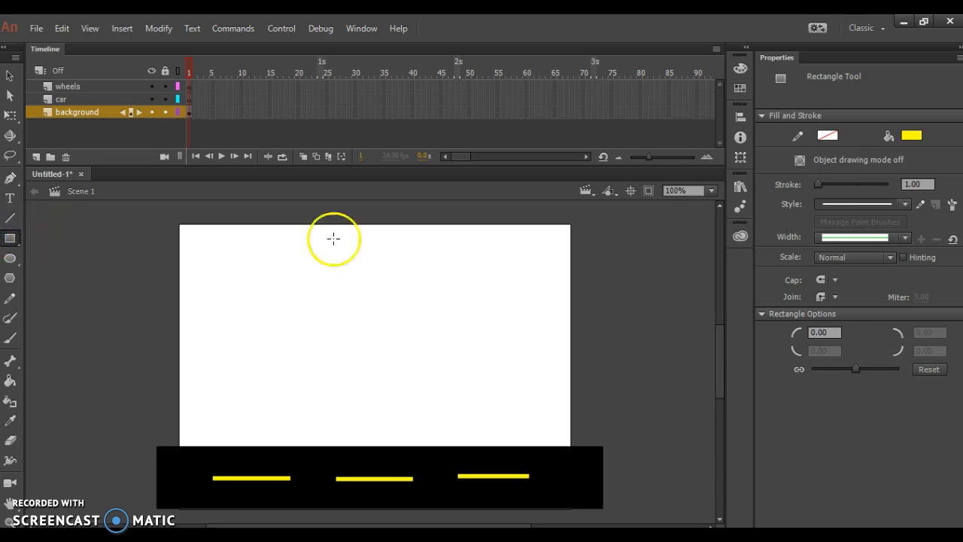
Step: Draw four grey #666666 rectangles standing on the road as two groups of buildings, each pairing a tall block with a shorter one
click(911, 136)
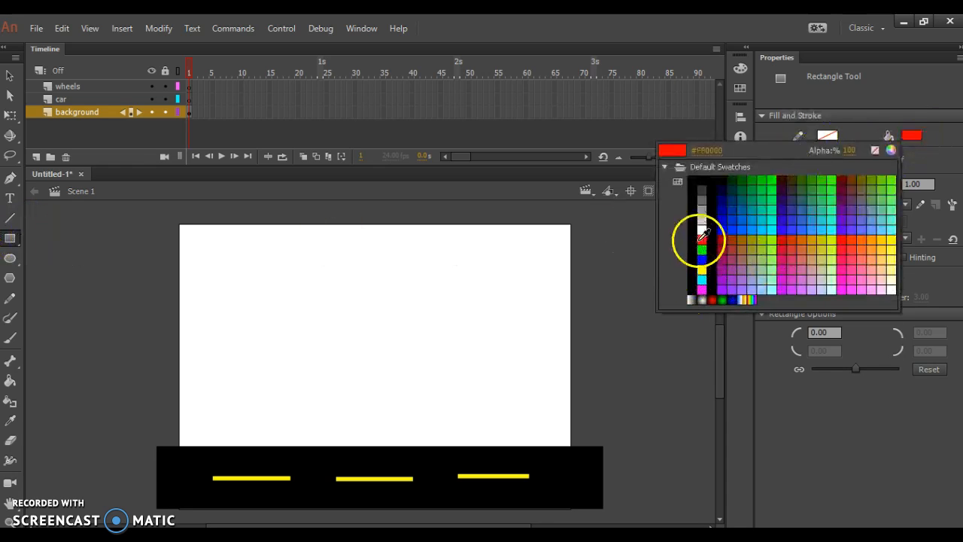
click(705, 192)
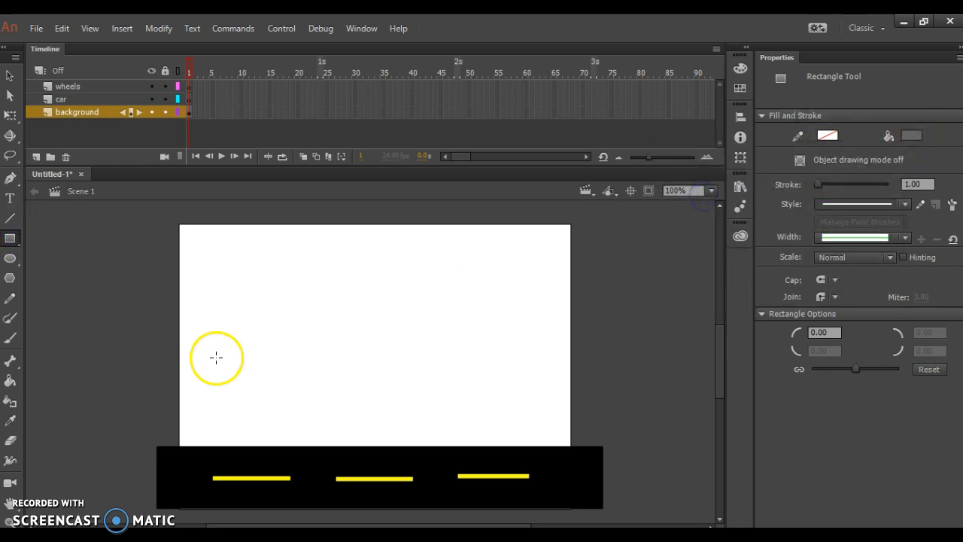
drag(219, 321, 287, 447)
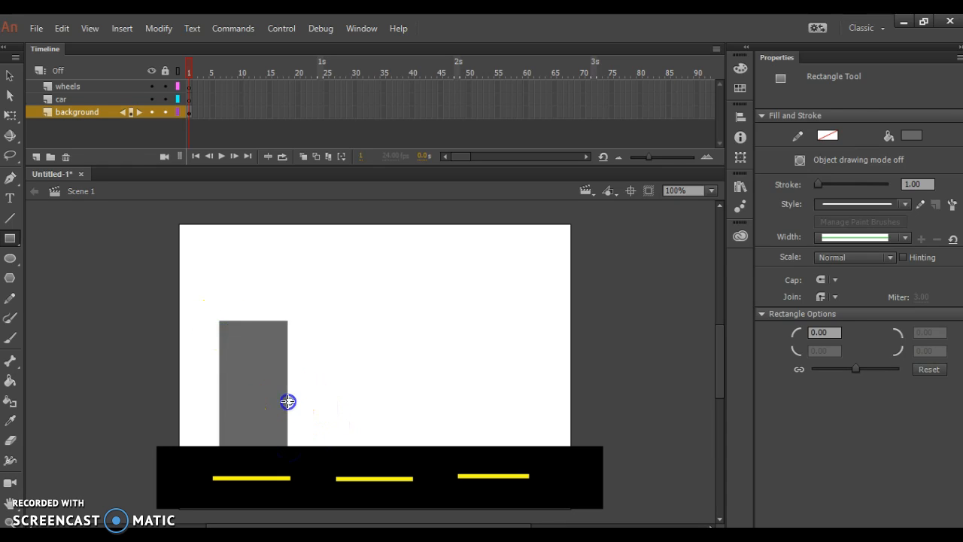
drag(288, 400, 317, 445)
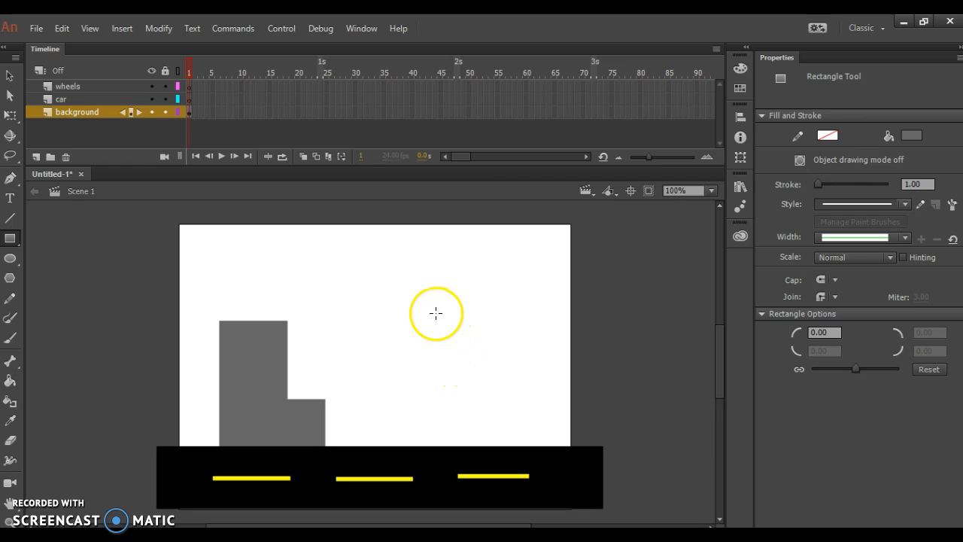
drag(445, 322, 512, 446)
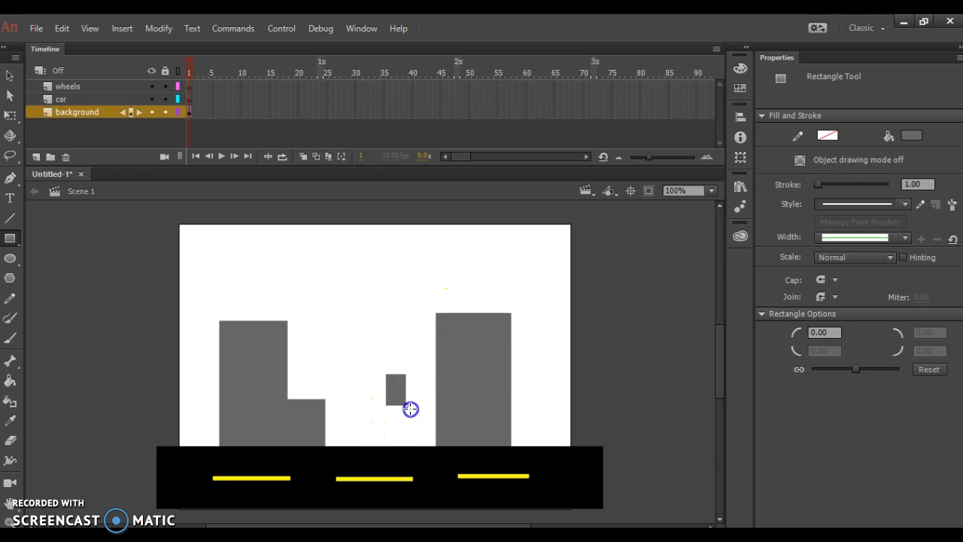
drag(410, 408, 433, 447)
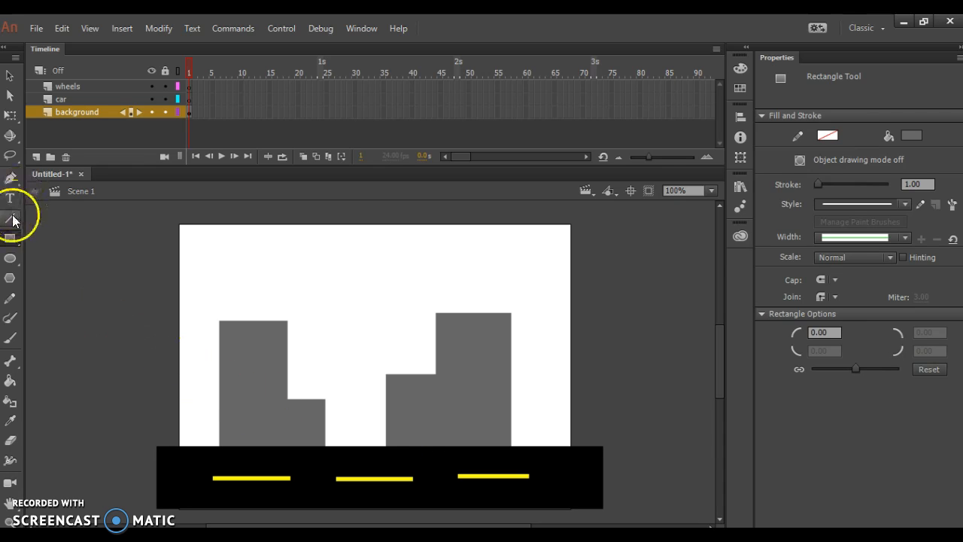
Step: Draw small dark-yellow rectangles as windows on both building groups, with one tall rectangle on the lowest building
click(916, 139)
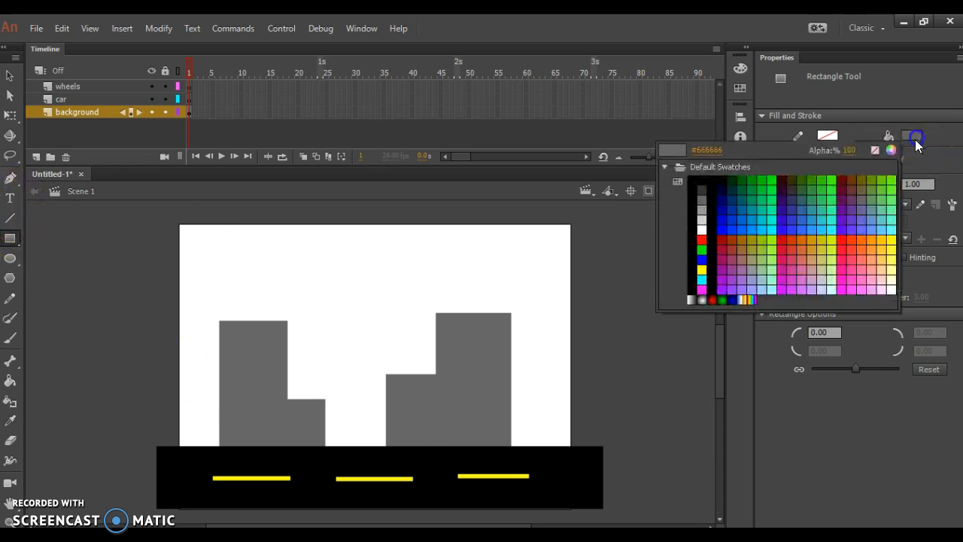
click(825, 250)
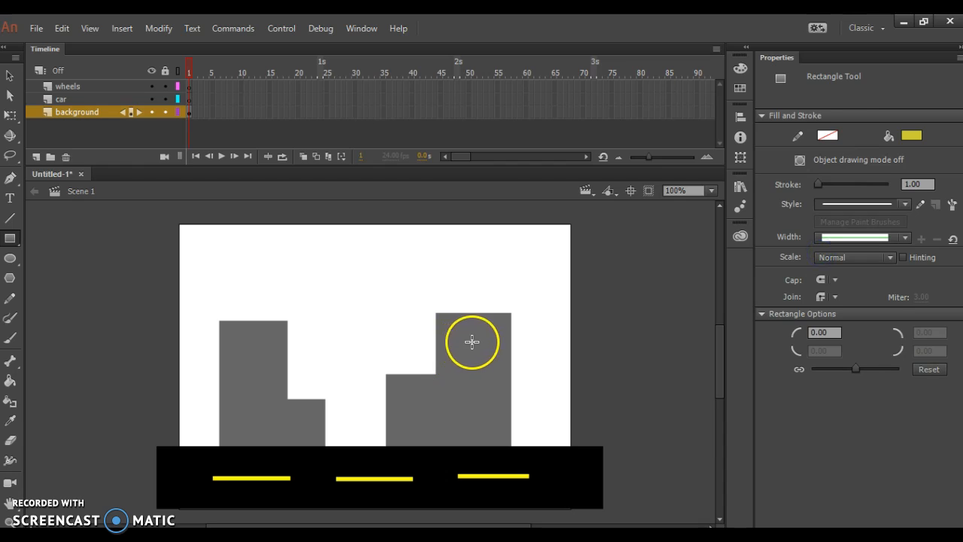
drag(454, 390, 454, 390)
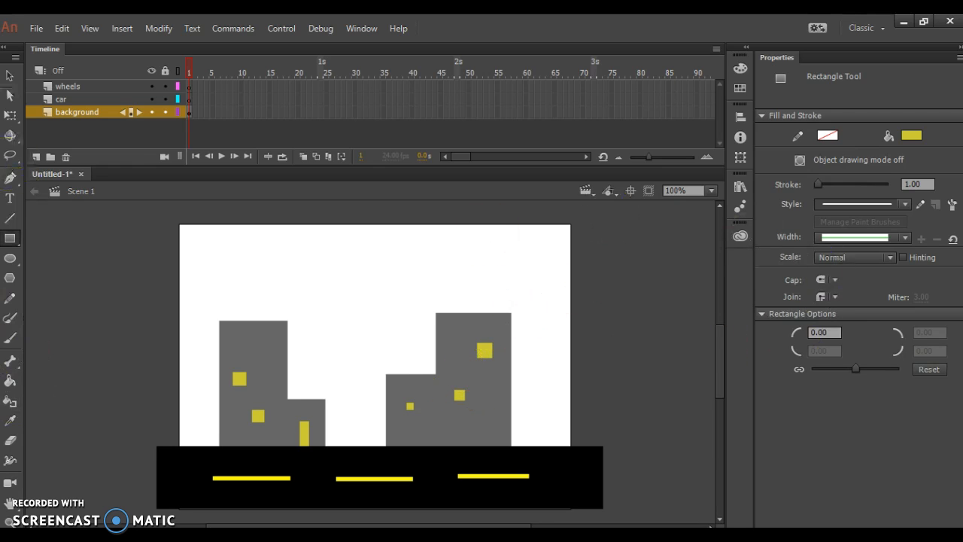
Step: Set the stage background colour to blue #0000FF
click(8, 76)
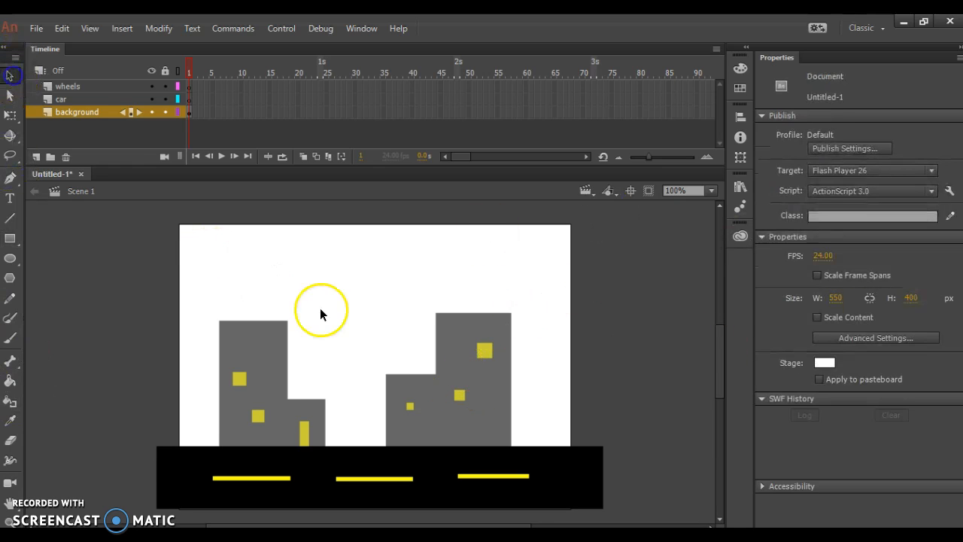
click(824, 364)
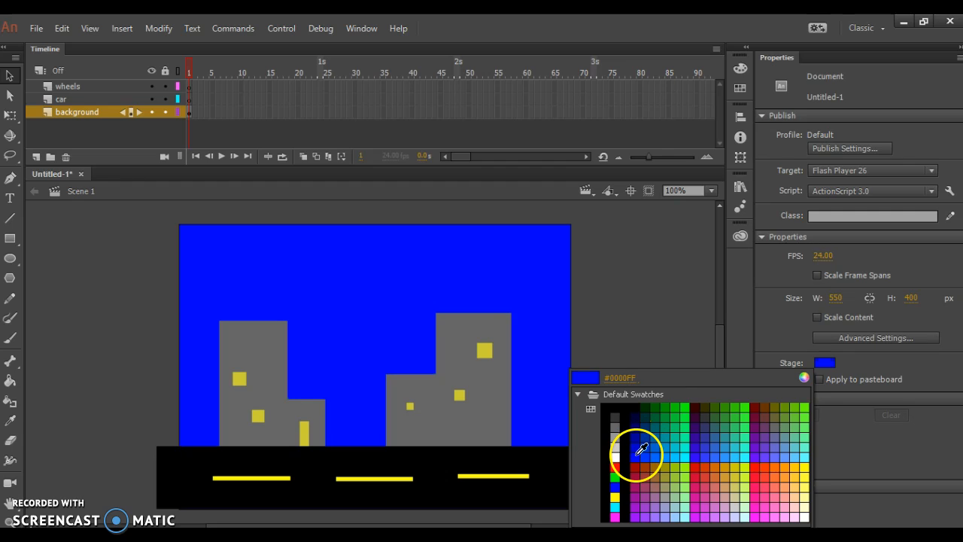
click(636, 455)
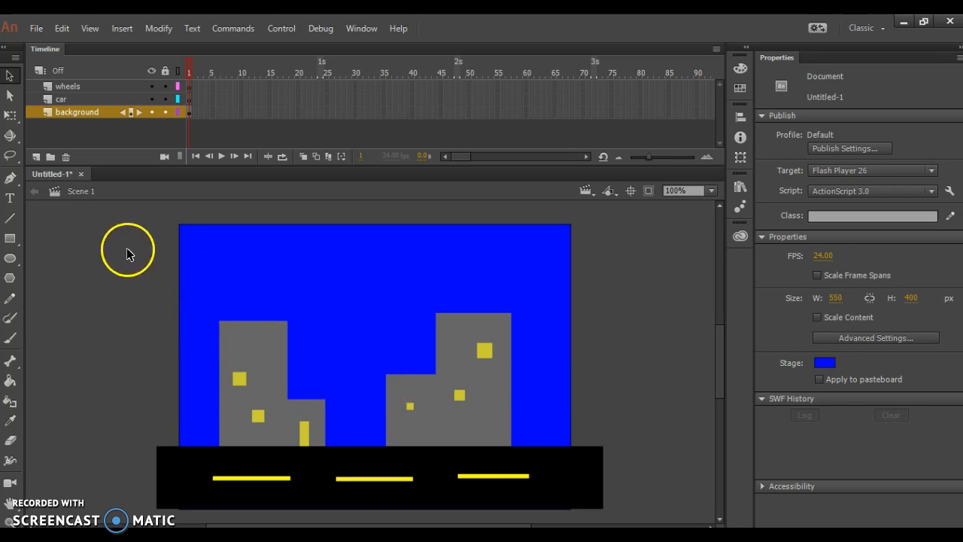
Step: Copy all the road and building artwork, paste it in place, and move the copy right to X 548 to extend the road
drag(105, 257, 647, 520)
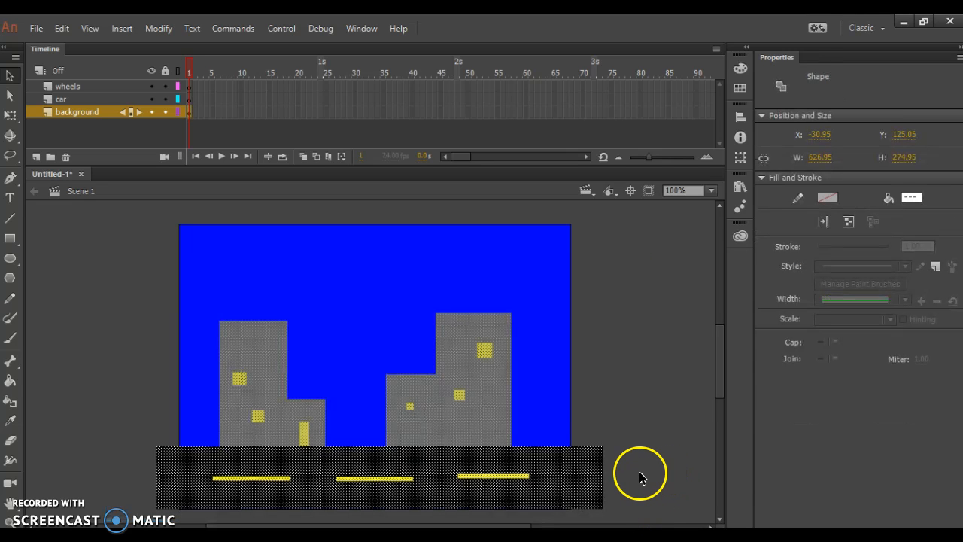
click(61, 28)
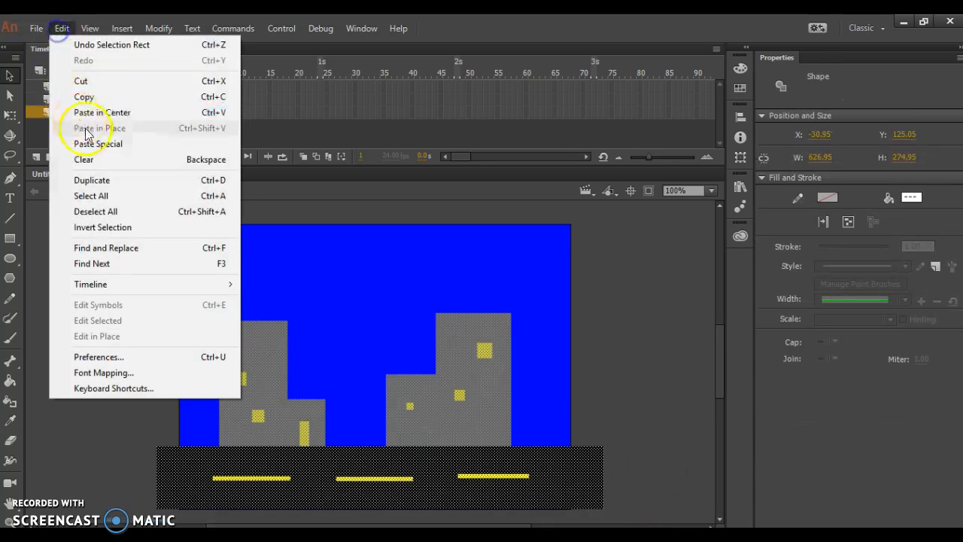
click(108, 97)
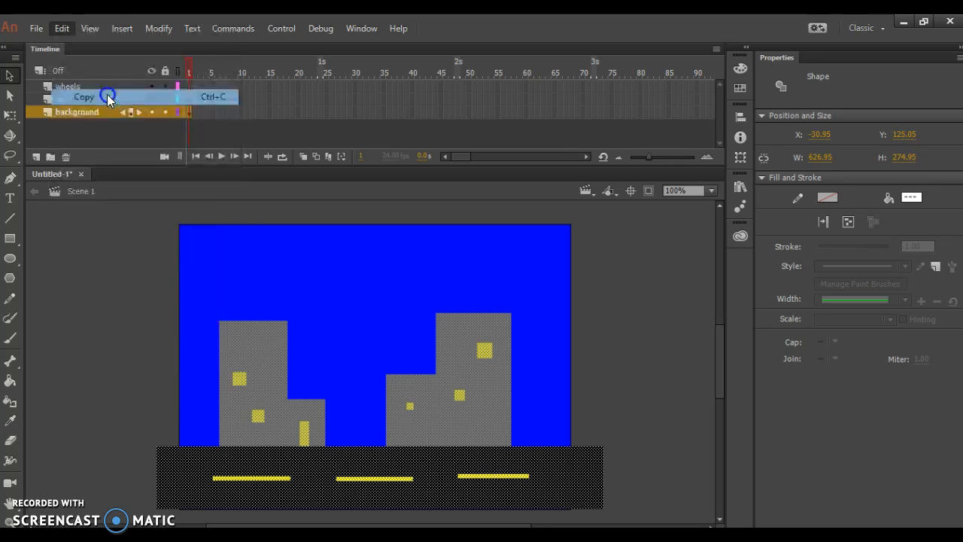
click(65, 29)
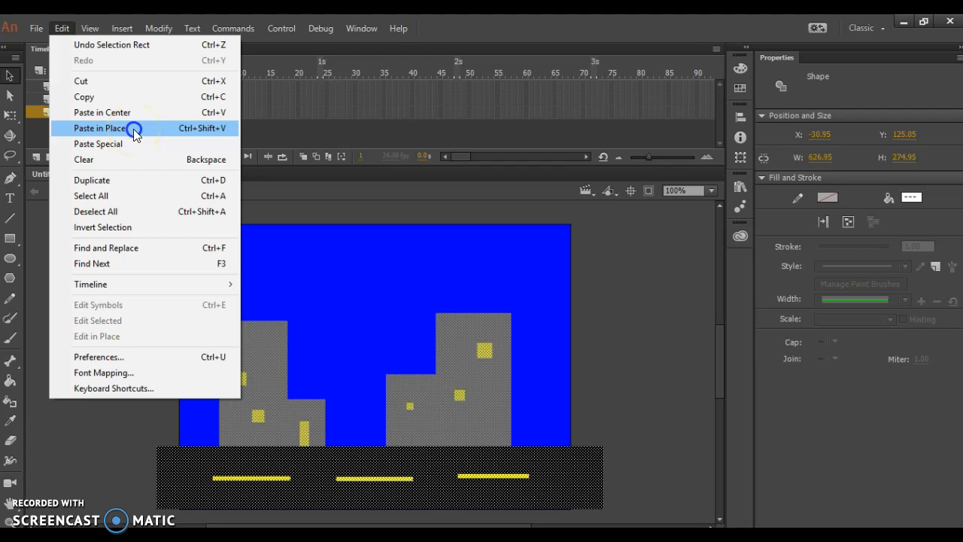
click(134, 129)
drag(178, 482, 591, 486)
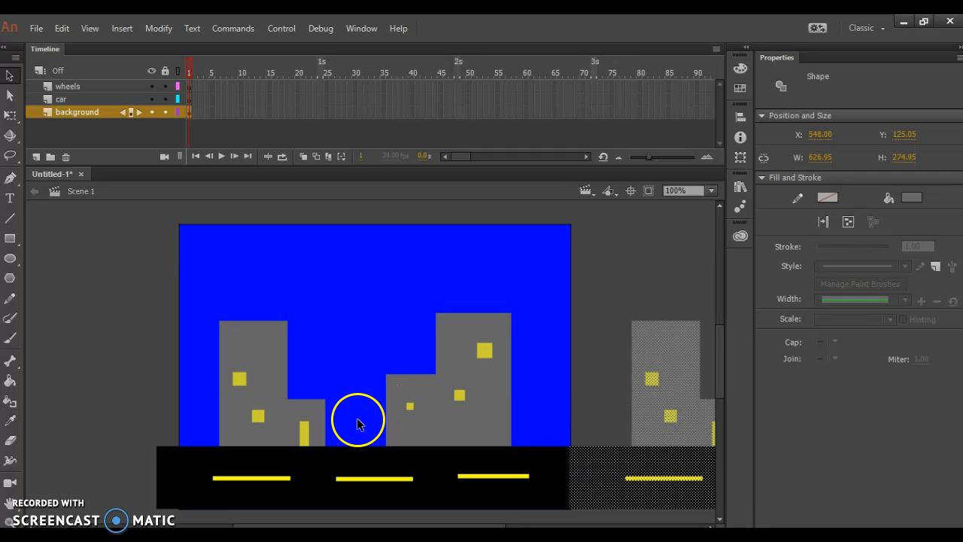
Step: Paste another copy of the road and building artwork in place and move it left to X -593.95, extending the road
click(61, 28)
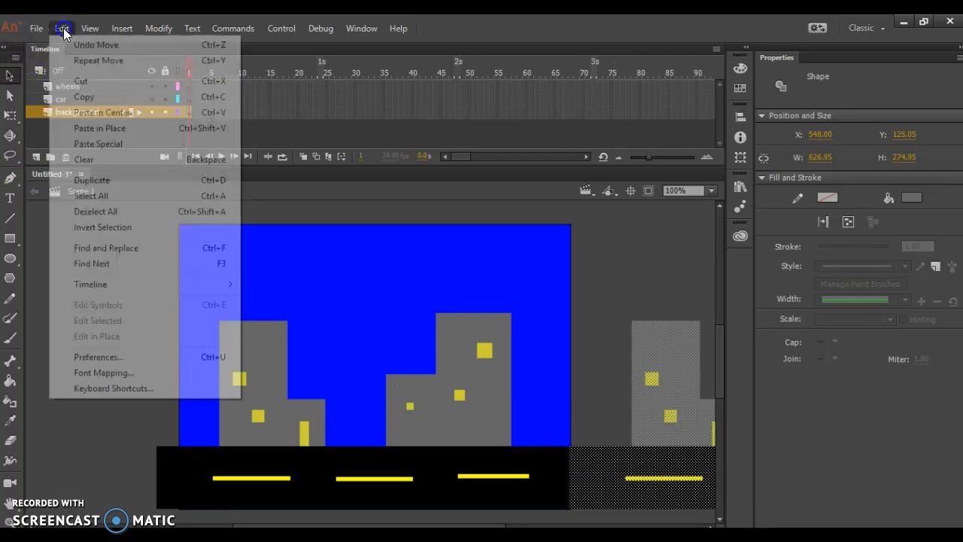
click(89, 128)
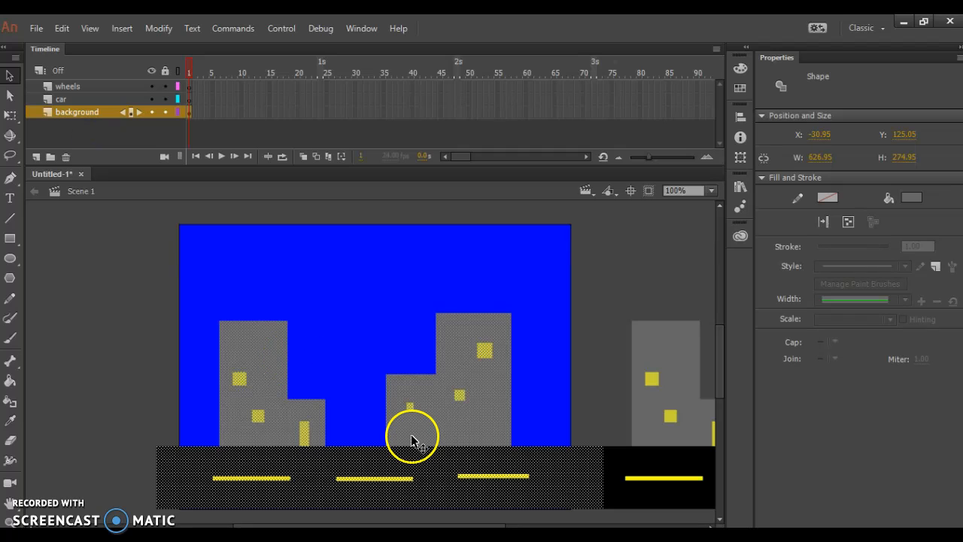
key(Left)
key(Left)
key(Left)
key(Left)
key(Left)
key(Left)
key(Left)
key(Left)
key(Left)
key(Left)
key(Left)
key(Left)
key(Left)
key(Left)
key(Left)
key(Left)
key(Left)
key(Left)
key(Left)
key(Left)
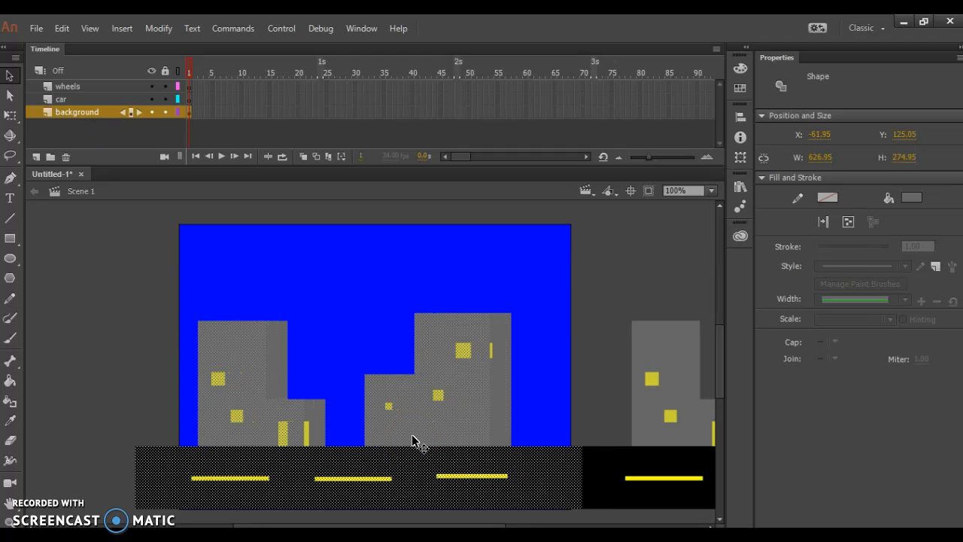
key(Left)
key(Left)
key(Left)
key(Left)
key(Left)
key(Left)
key(Left)
key(Left)
key(Left)
key(Left)
key(Left)
key(Left)
key(Left)
key(Left)
key(Left)
key(Left)
key(Left)
key(Left)
key(Left)
key(Left)
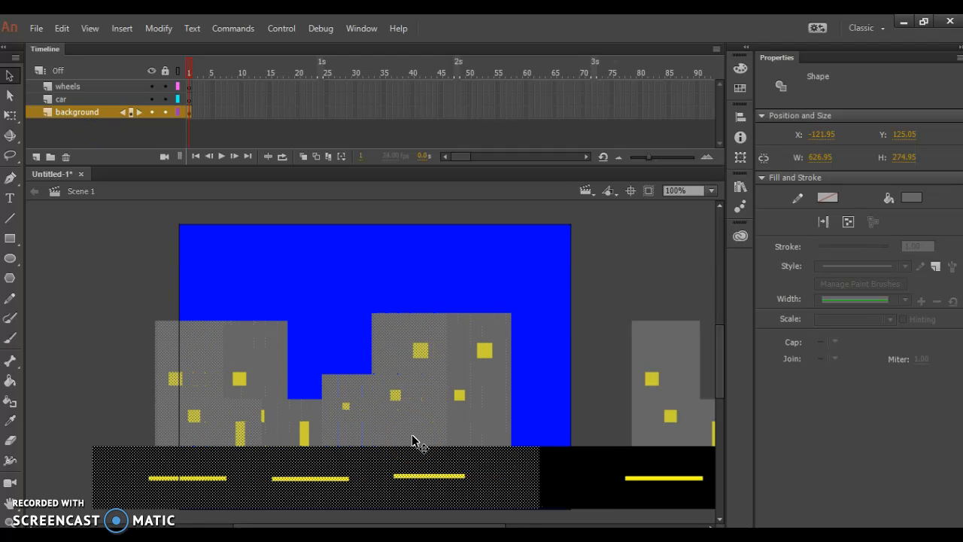
key(Left)
key(Left)
key(Left)
key(Left)
key(Left)
key(Left)
key(Left)
key(Left)
key(Left)
key(Left)
key(Left)
key(Left)
key(Left)
key(Left)
key(Left)
key(Left)
key(Left)
key(Left)
key(Left)
key(Left)
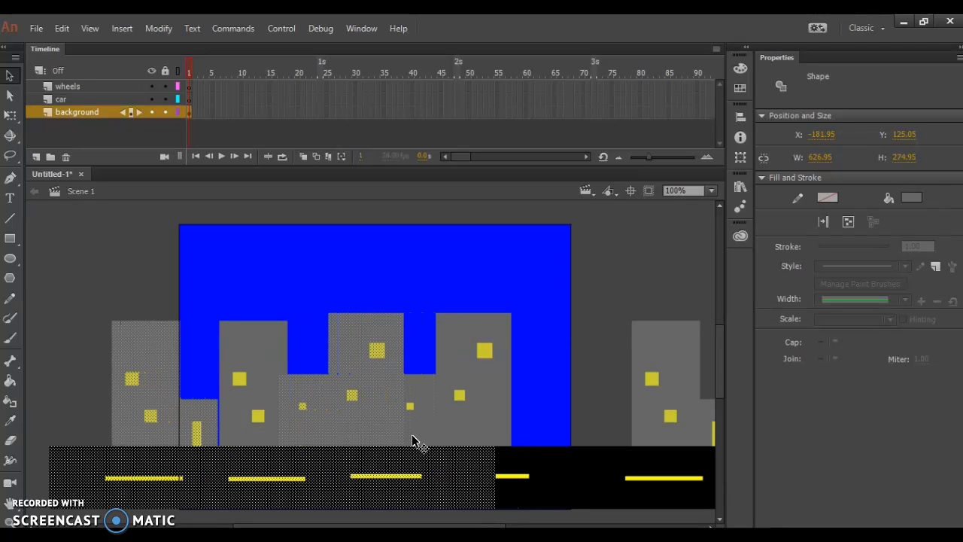
key(Left)
key(Left)
key(Left)
key(Left)
key(Left)
key(Left)
key(Left)
key(Left)
key(Left)
key(Left)
key(Left)
key(Left)
key(Left)
key(Left)
key(Left)
key(Left)
key(Left)
key(Left)
key(Left)
key(Left)
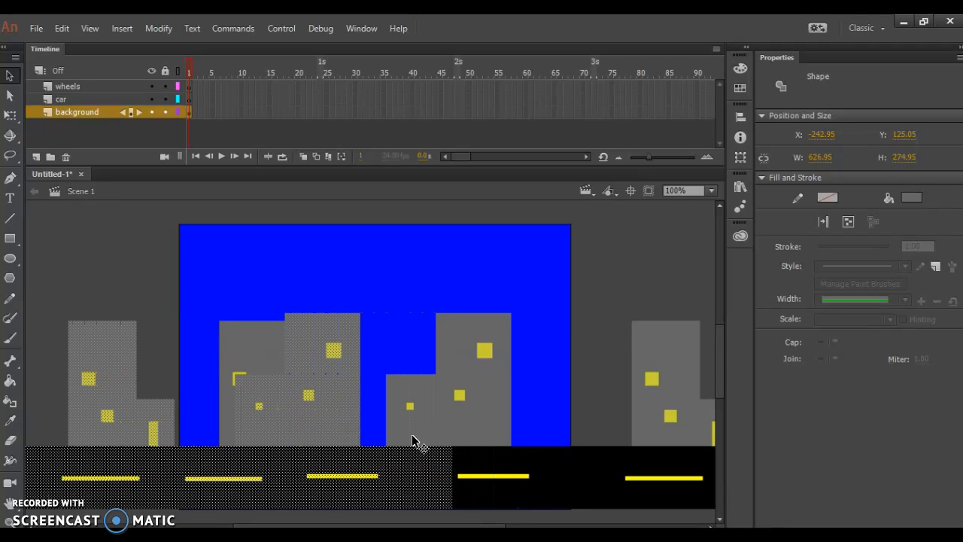
key(Left)
key(Left)
key(Left)
key(Left)
key(Left)
key(Left)
key(Left)
key(Left)
key(Left)
key(Left)
key(Left)
key(Left)
key(Left)
key(Left)
key(Left)
key(Left)
key(Left)
key(Left)
key(Left)
key(Left)
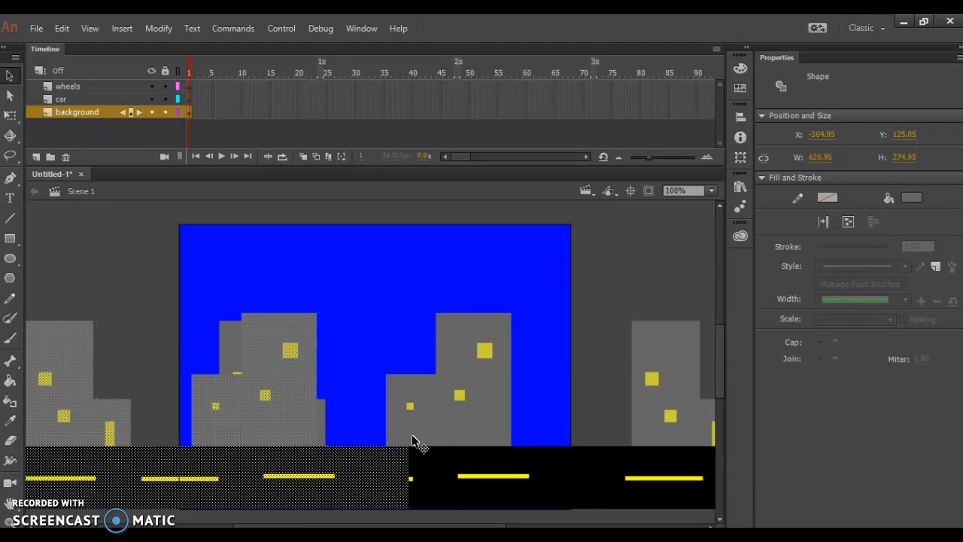
key(Left)
key(Left)
key(Left)
key(Left)
key(Left)
key(Left)
key(Left)
key(Left)
key(Left)
key(Left)
key(Left)
key(Left)
key(Left)
key(Left)
key(Left)
key(Left)
key(Left)
key(Left)
key(Left)
key(Left)
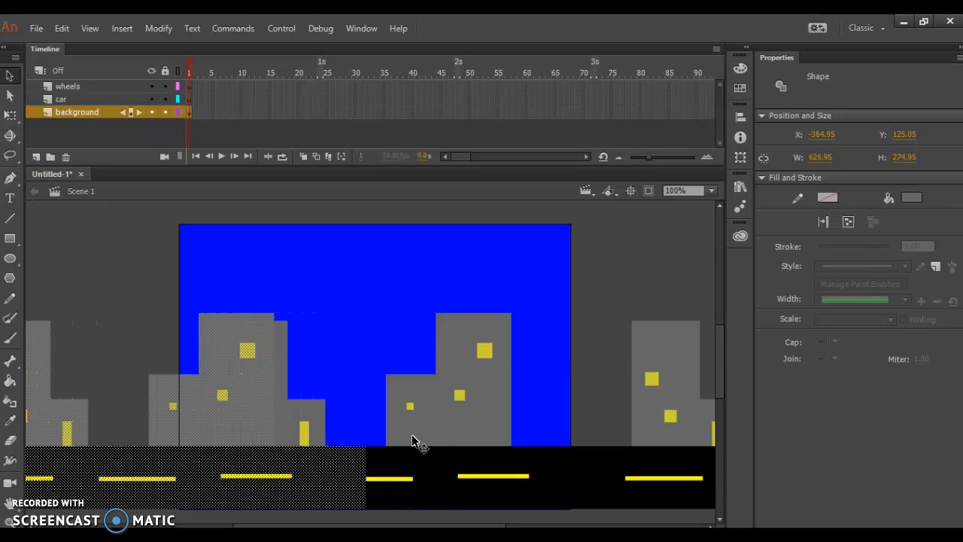
key(Left)
key(Left)
key(Left)
key(Left)
key(Left)
key(Left)
key(Left)
key(Left)
key(Left)
key(Left)
key(Left)
key(Left)
key(Left)
key(Left)
key(Left)
key(Left)
key(Left)
key(Left)
key(Left)
key(Left)
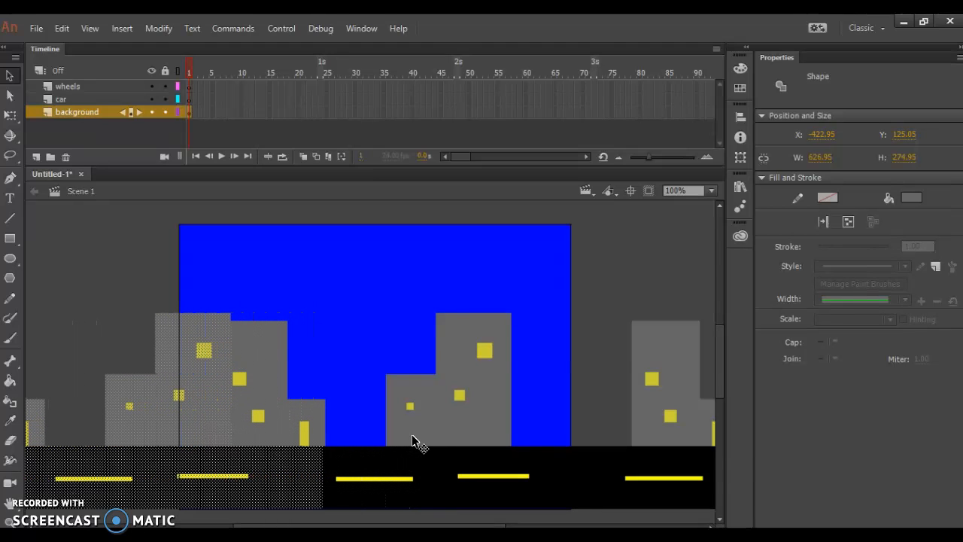
key(Left)
key(Left)
key(Left)
key(Left)
key(Left)
key(Left)
key(Left)
key(Left)
key(Left)
key(Left)
key(Left)
key(Left)
key(Left)
key(Left)
key(Left)
key(Left)
key(Left)
key(Left)
key(Left)
key(Left)
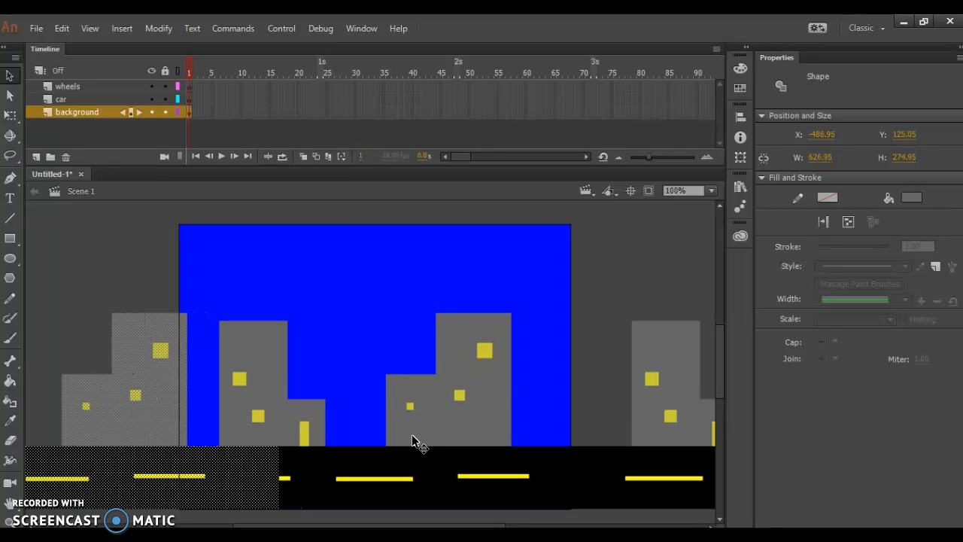
key(Left)
key(Left)
key(Left)
key(Left)
key(Left)
key(Left)
key(Left)
key(Left)
key(Left)
key(Left)
key(Left)
key(Left)
key(Left)
key(Left)
key(Left)
key(Left)
key(Left)
key(Left)
key(Left)
key(Left)
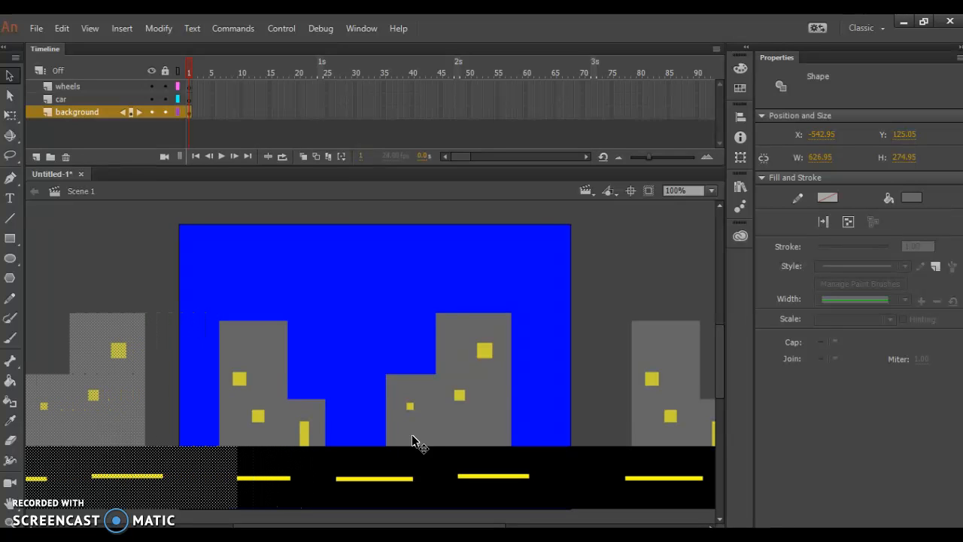
key(Left)
key(Left)
key(Left)
key(Left)
key(Left)
key(Left)
key(Left)
key(Left)
key(Left)
key(Left)
key(Left)
key(Left)
key(Left)
key(Left)
key(Left)
key(Left)
key(Left)
key(Left)
key(Left)
key(Left)
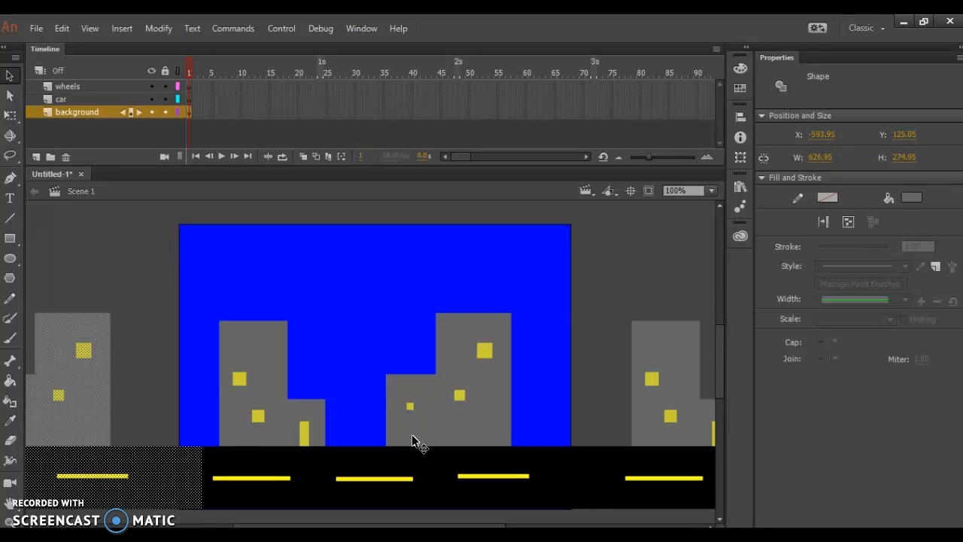
Step: Select the whole extended street and move it right to X 0, aligning its left end with the stage's left edge
key(ctrl+minus)
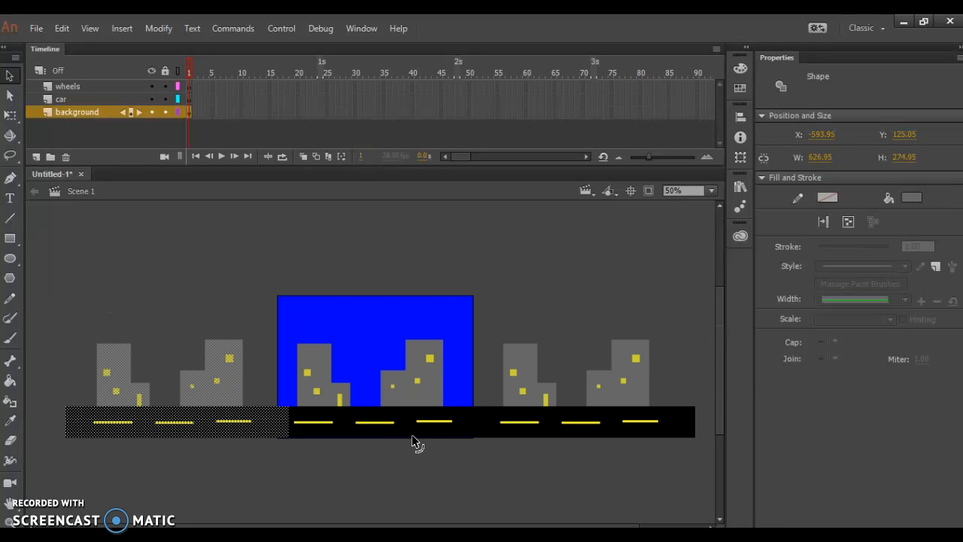
key(q)
click(7, 78)
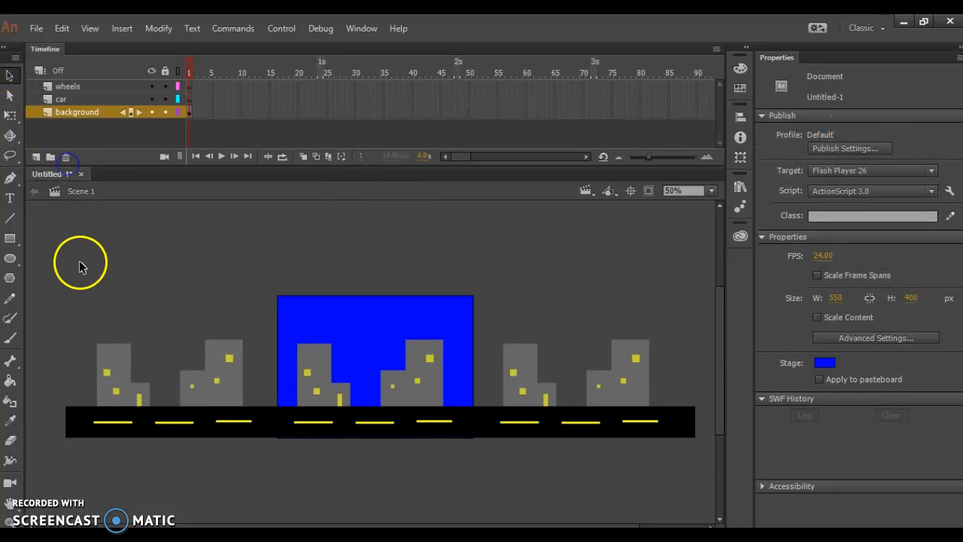
drag(47, 275, 723, 455)
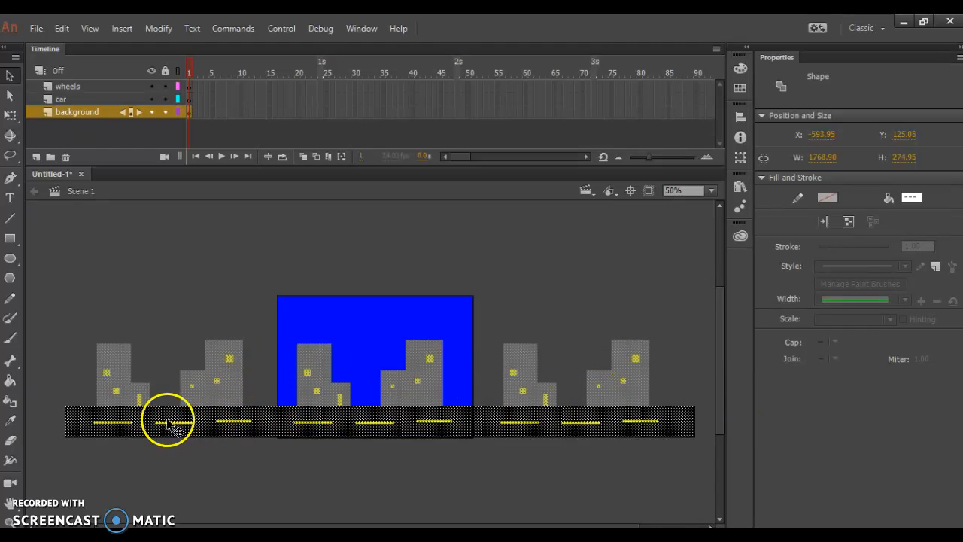
drag(143, 428, 356, 434)
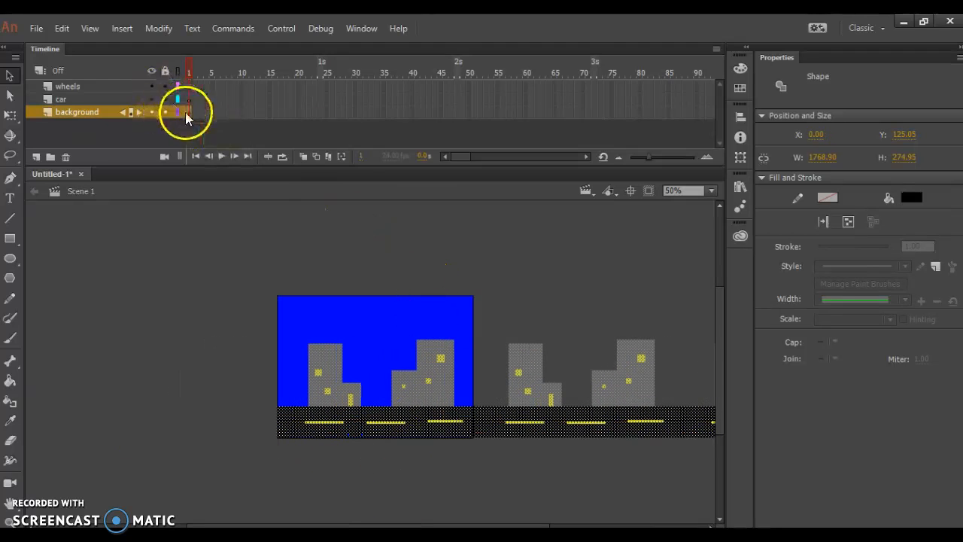
Step: Insert a keyframe at frame 60 of the background layer and move the street left until its right end meets the stage's right edge
right_click(527, 116)
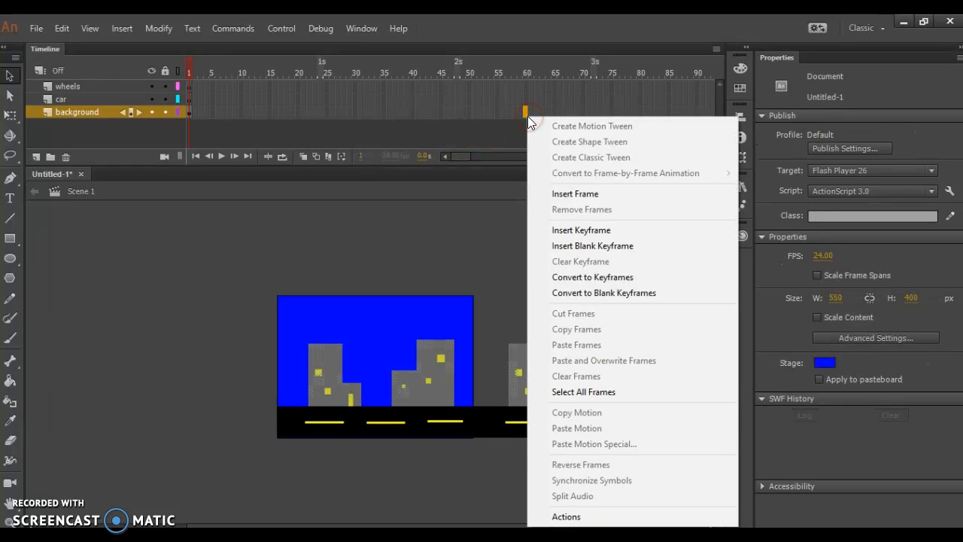
click(588, 233)
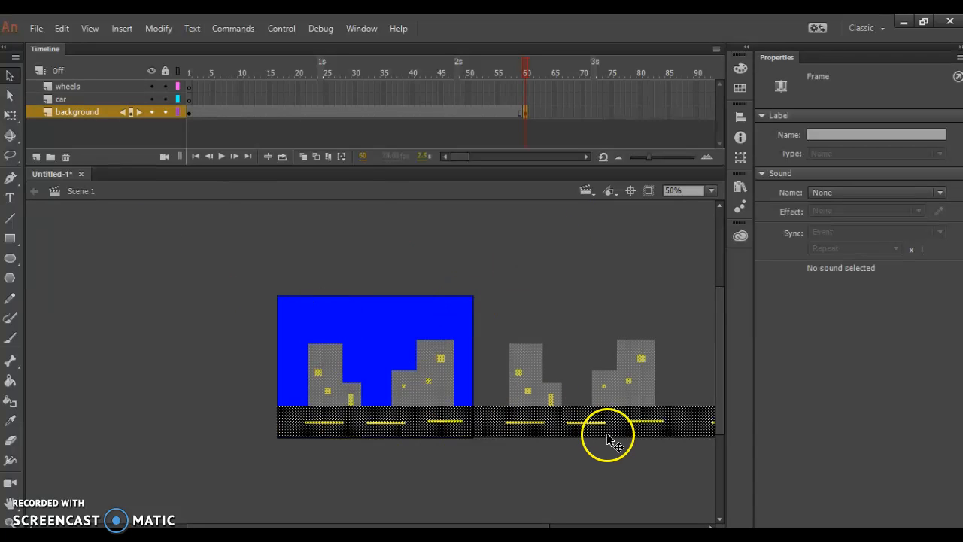
key(Left)
key(Left)
key(Left)
key(Left)
key(Left)
key(Left)
key(Left)
key(Left)
key(Left)
key(Left)
key(Left)
key(Left)
key(Left)
key(Left)
key(Left)
key(Left)
key(Left)
key(Left)
key(Left)
key(Left)
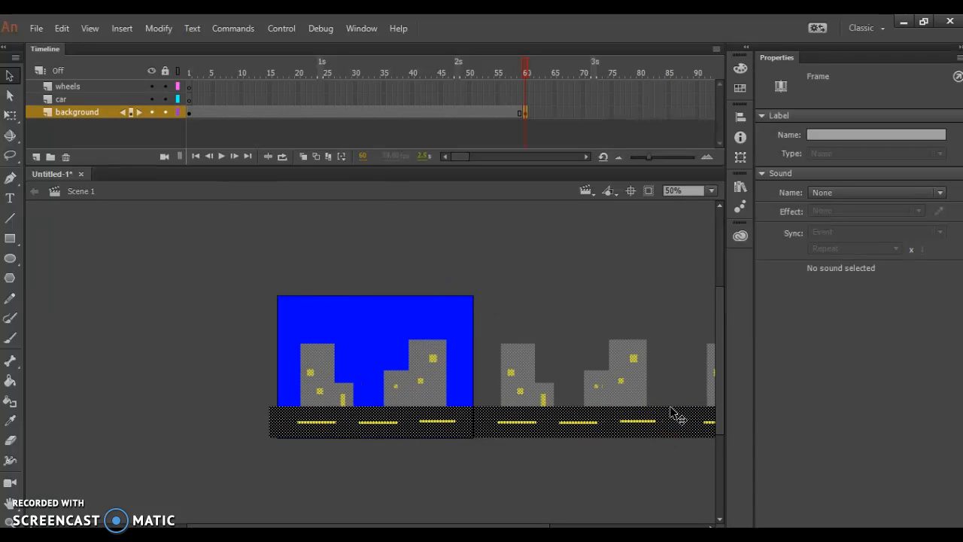
key(Left)
key(Left)
key(Left)
key(Left)
key(Left)
key(Left)
key(Left)
key(Left)
key(Left)
key(Left)
key(Left)
key(Left)
key(Left)
key(Left)
key(Left)
key(Left)
key(Left)
key(Left)
key(Left)
key(Left)
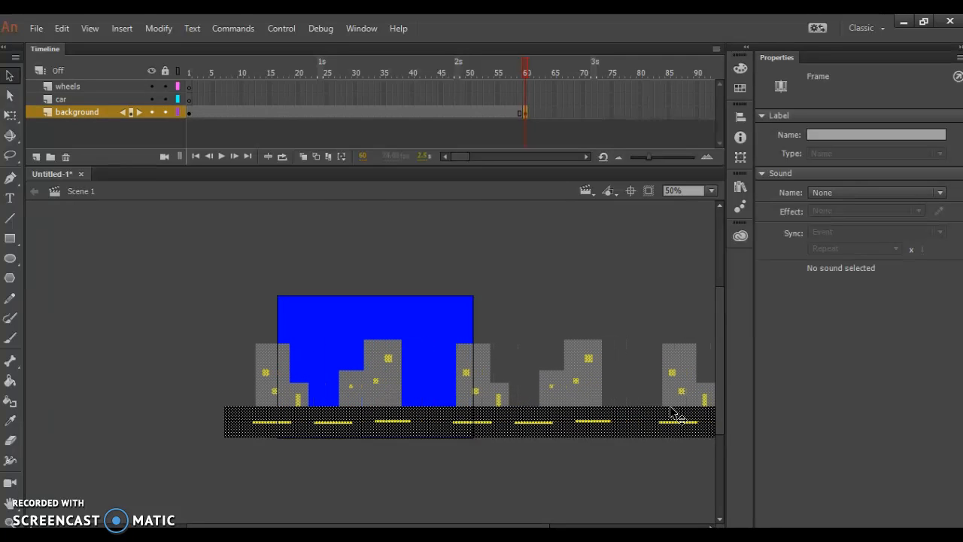
key(Left)
key(Left)
key(Left)
key(Left)
key(Left)
key(Left)
key(Left)
key(Left)
key(Left)
key(Left)
key(Left)
key(Left)
key(Left)
key(Left)
key(Left)
key(Left)
key(Left)
key(Left)
key(Left)
key(Left)
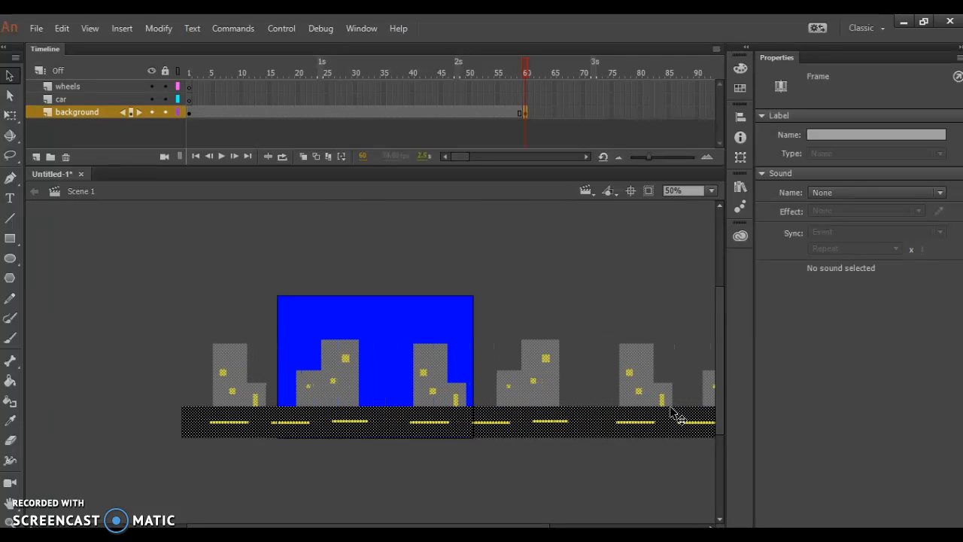
key(Left)
key(Left)
key(Left)
key(Left)
key(Left)
key(Left)
key(Left)
key(Left)
key(Left)
key(Left)
key(Left)
key(Left)
key(Left)
key(Left)
key(Left)
key(Left)
key(Left)
key(Left)
key(Left)
key(Left)
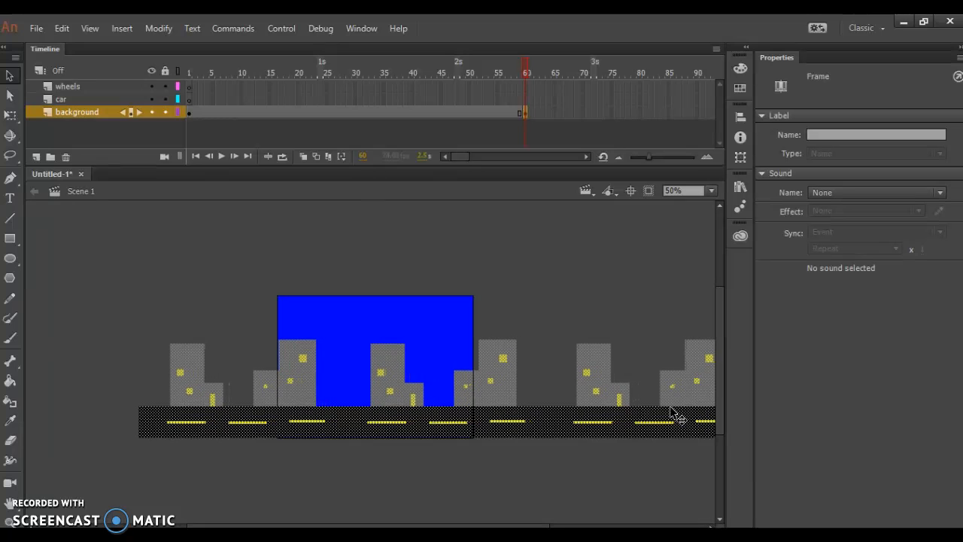
key(Left)
key(Left)
key(Left)
key(Left)
key(Left)
key(Left)
key(Left)
key(Left)
key(Left)
key(Left)
key(Left)
key(Left)
key(Left)
key(Left)
key(Left)
key(Left)
key(Left)
key(Left)
key(Left)
key(Left)
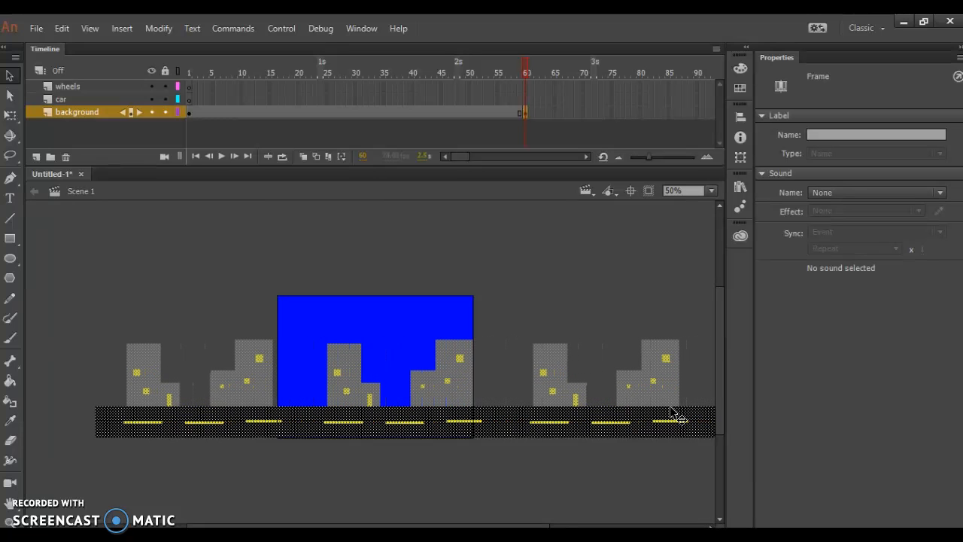
key(Left)
key(Left)
key(Left)
key(Left)
key(Left)
key(Left)
key(Left)
key(Left)
key(Left)
key(Left)
key(Left)
key(Left)
key(Left)
key(Left)
key(Left)
key(Left)
key(Left)
key(Left)
key(Left)
key(Left)
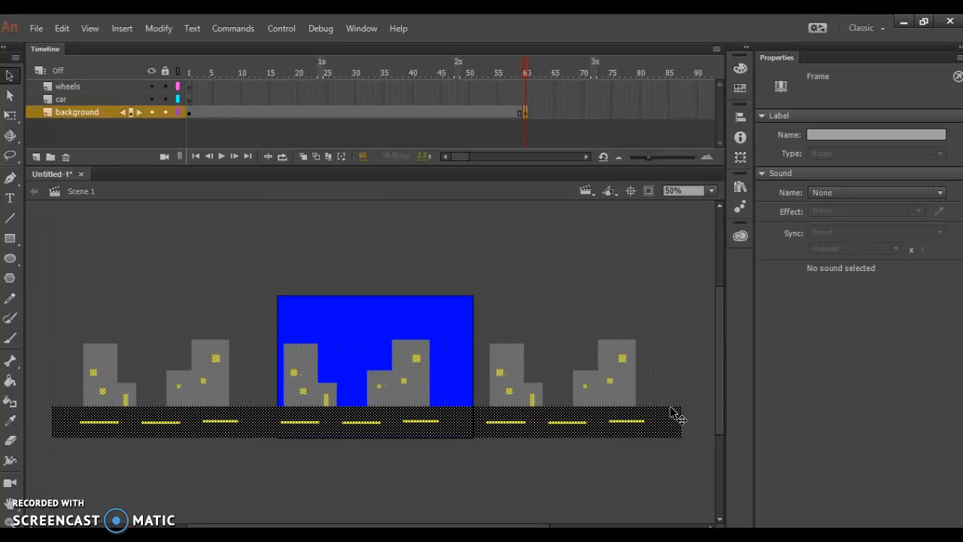
key(Left)
key(Left)
key(Left)
key(Left)
key(Left)
key(Left)
key(Left)
key(Left)
key(Left)
key(Left)
key(Left)
key(Left)
key(Left)
key(Left)
key(Left)
key(Left)
key(Left)
key(Left)
key(Left)
key(Left)
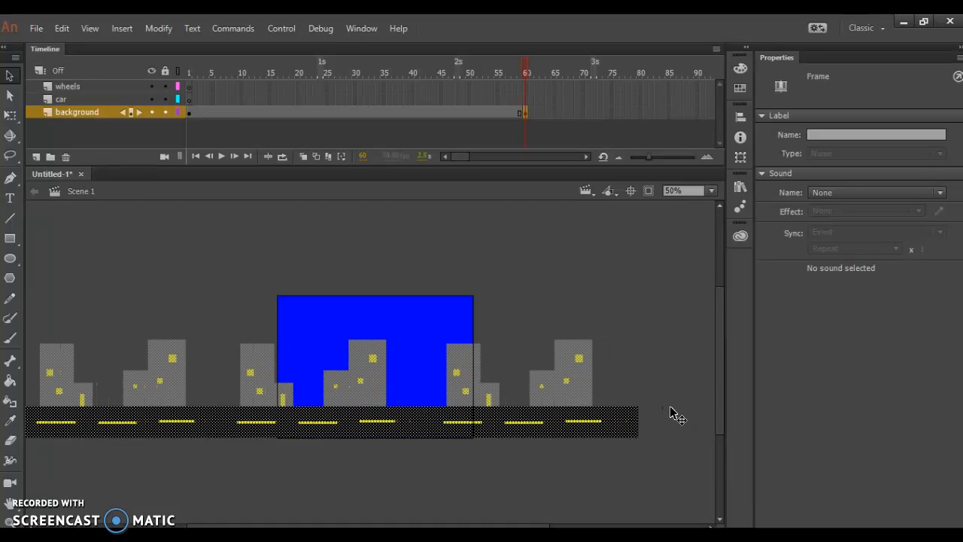
key(Left)
key(Left)
key(Left)
key(Left)
key(Left)
key(Left)
key(Left)
key(Left)
key(Left)
key(Left)
key(Left)
key(Left)
key(Left)
key(Left)
key(Left)
key(Left)
key(Left)
key(Left)
key(Left)
key(Left)
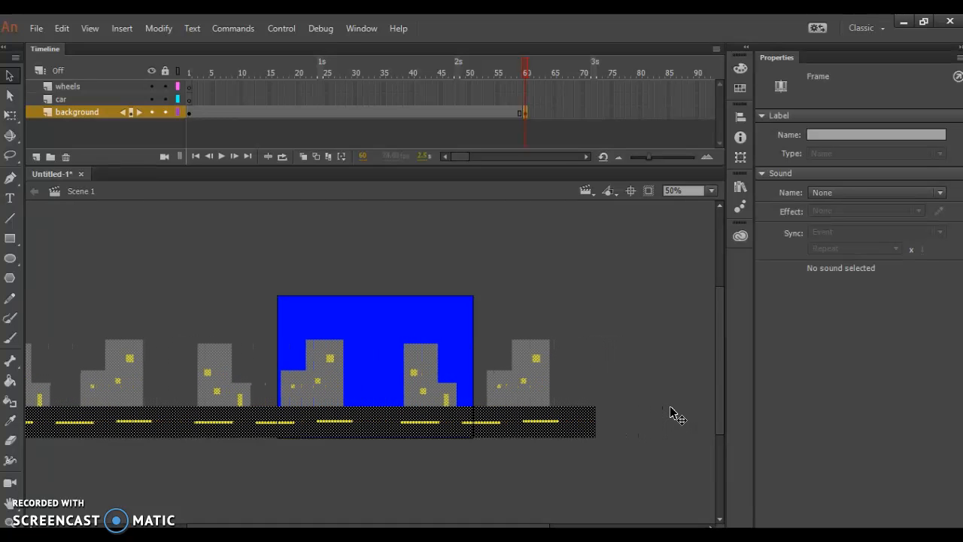
key(Left)
key(Left)
key(Left)
key(Left)
key(Left)
key(Left)
key(Left)
key(Left)
key(Left)
key(Left)
key(Left)
key(Left)
key(Left)
key(Left)
key(Left)
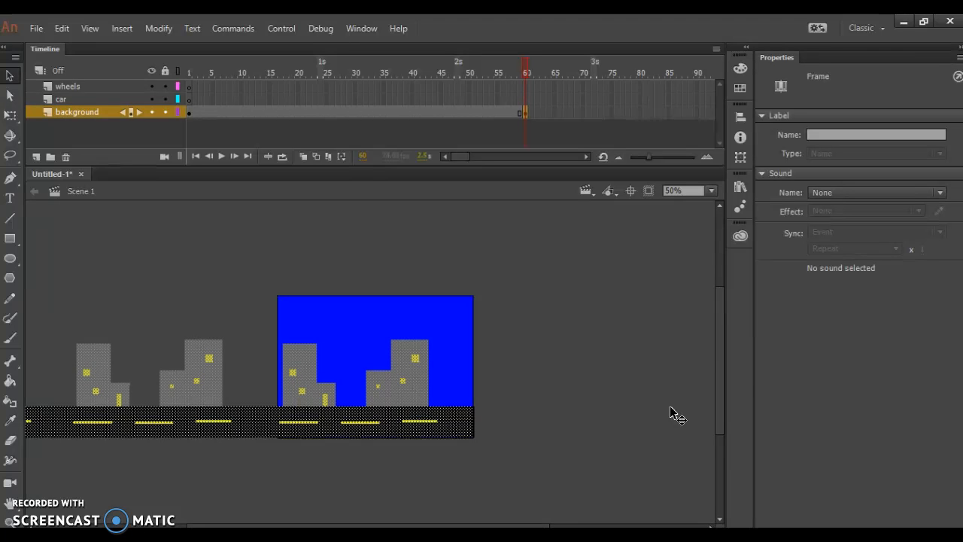
Step: Create a classic tween between the background layer's keyframes, converting the artwork to a symbol, and test the movie
right_click(351, 113)
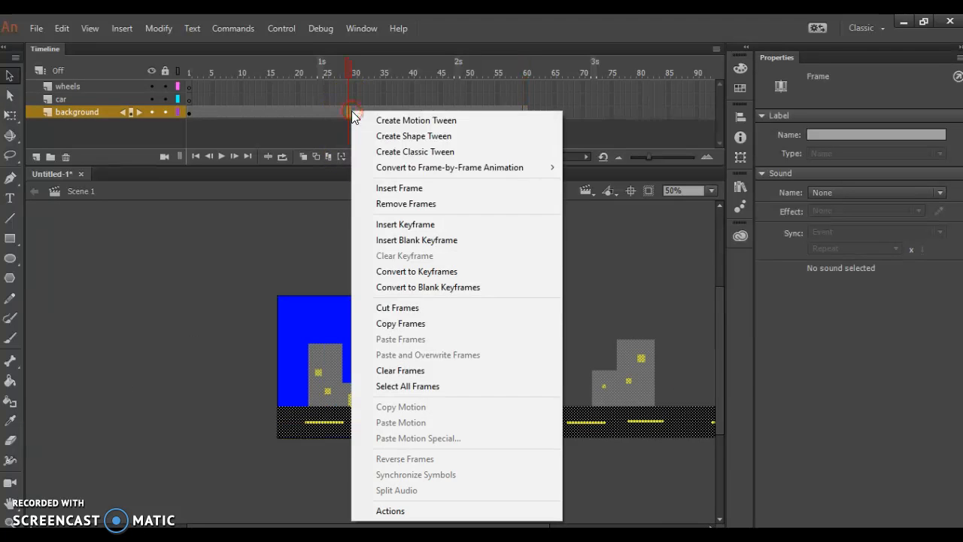
click(385, 149)
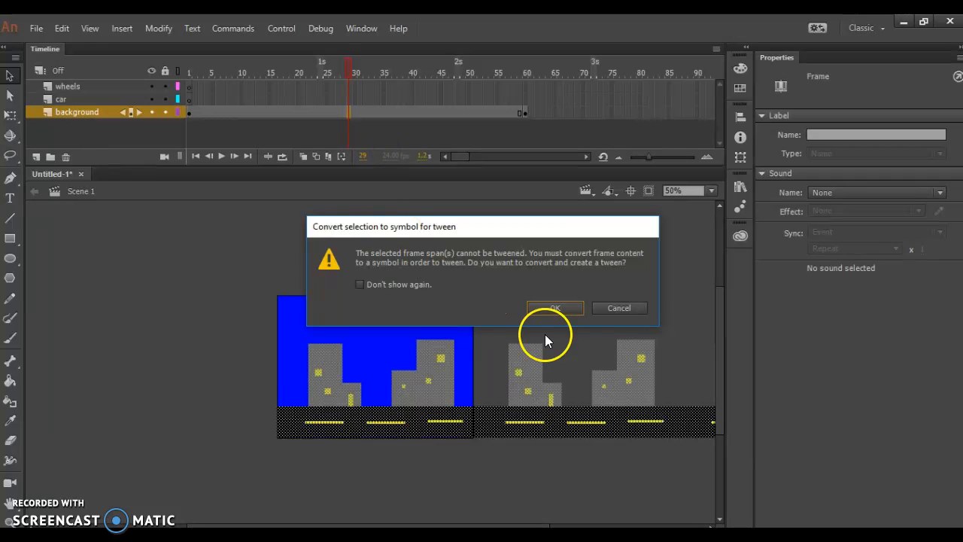
click(555, 307)
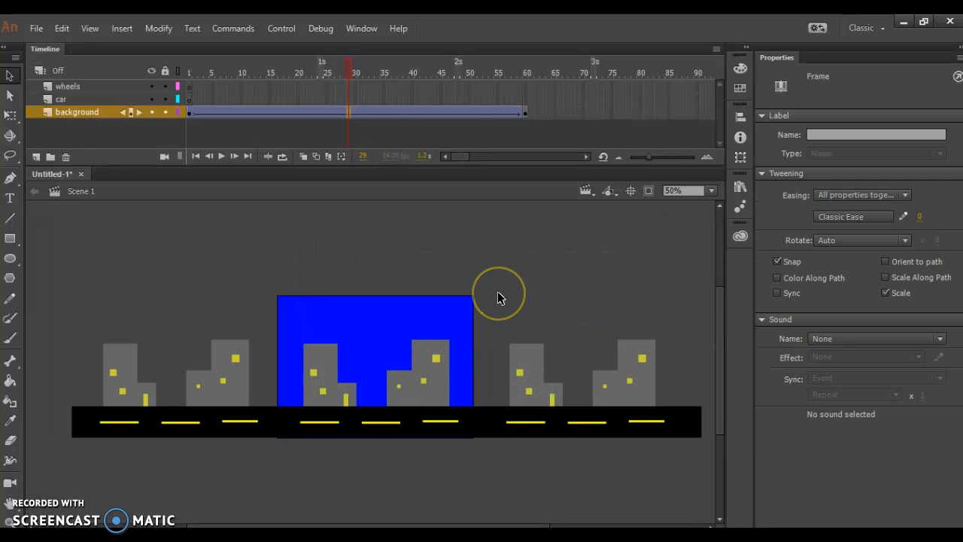
key(ctrl+Return)
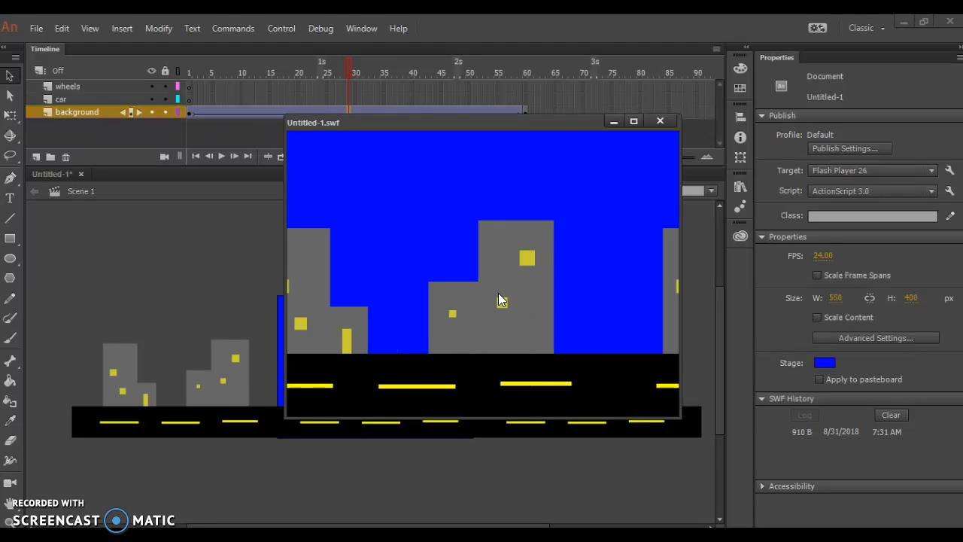
click(660, 121)
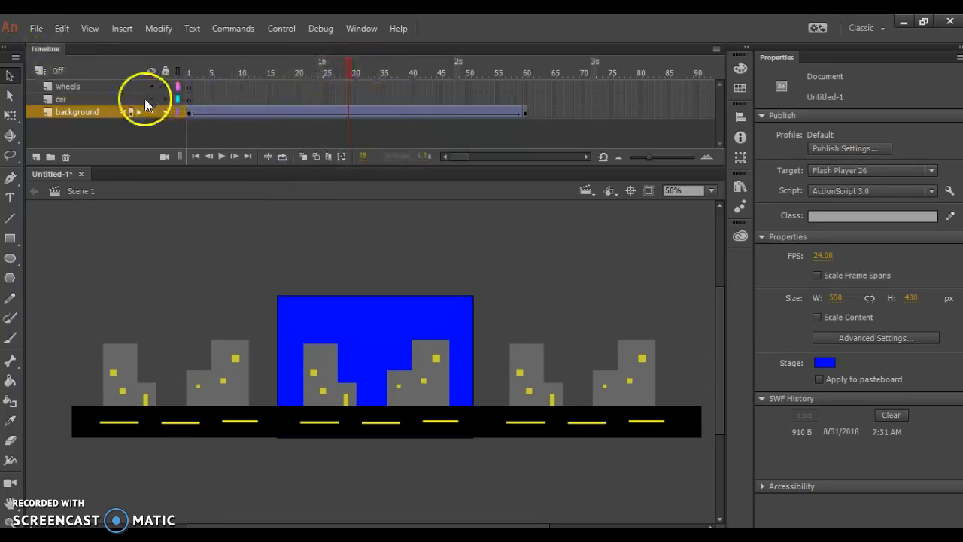
Step: Draw a red car body and roof from two overlapping strokeless rectangles on the car layer's first frame, about 189 by 108 px overall
click(188, 100)
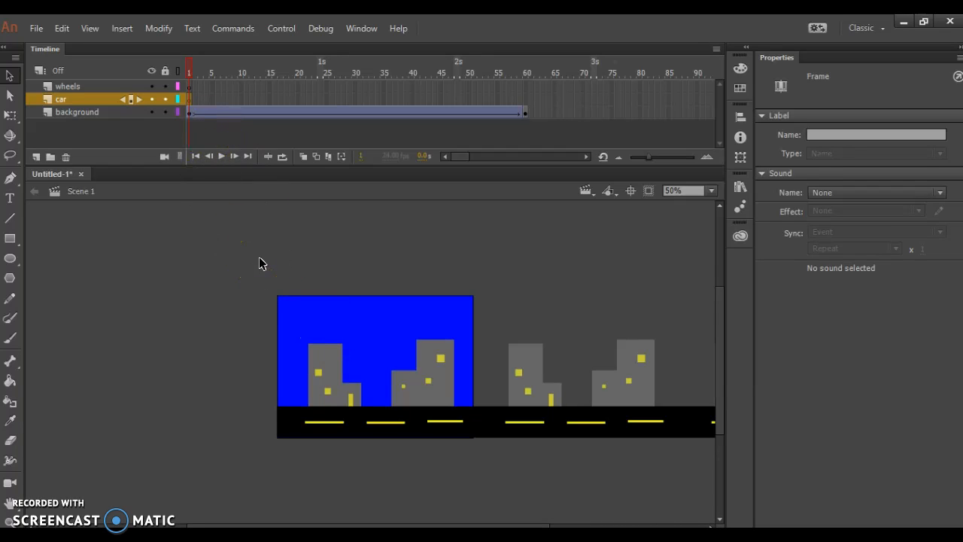
key(ctrl+1)
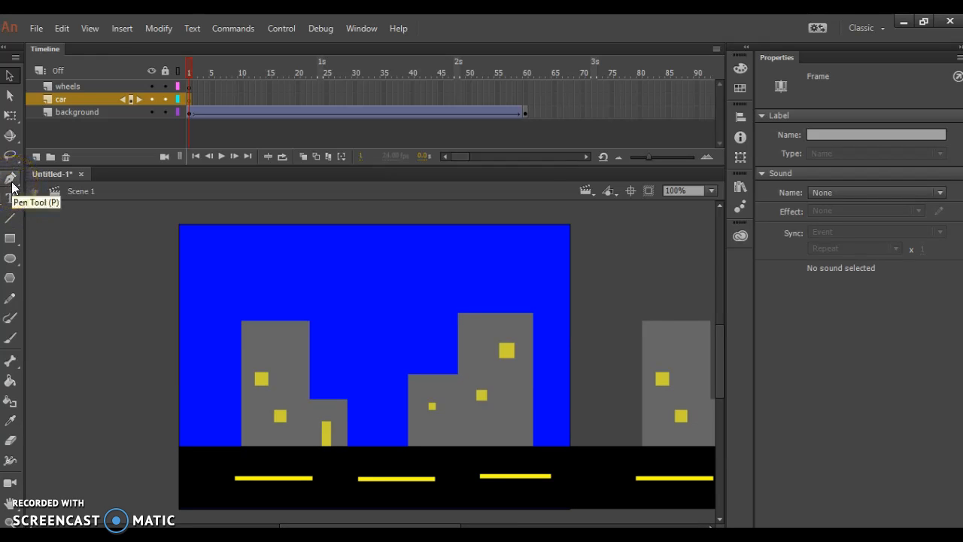
click(10, 238)
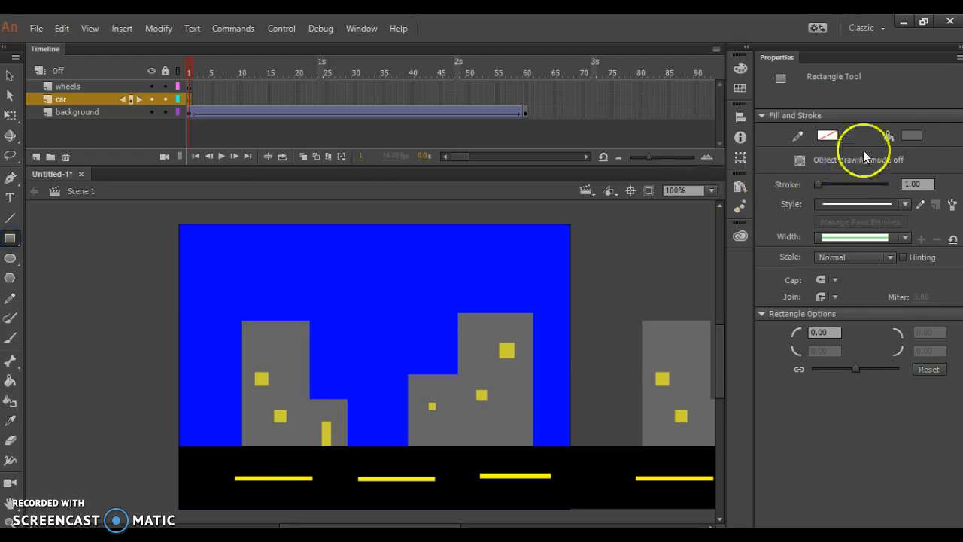
click(911, 135)
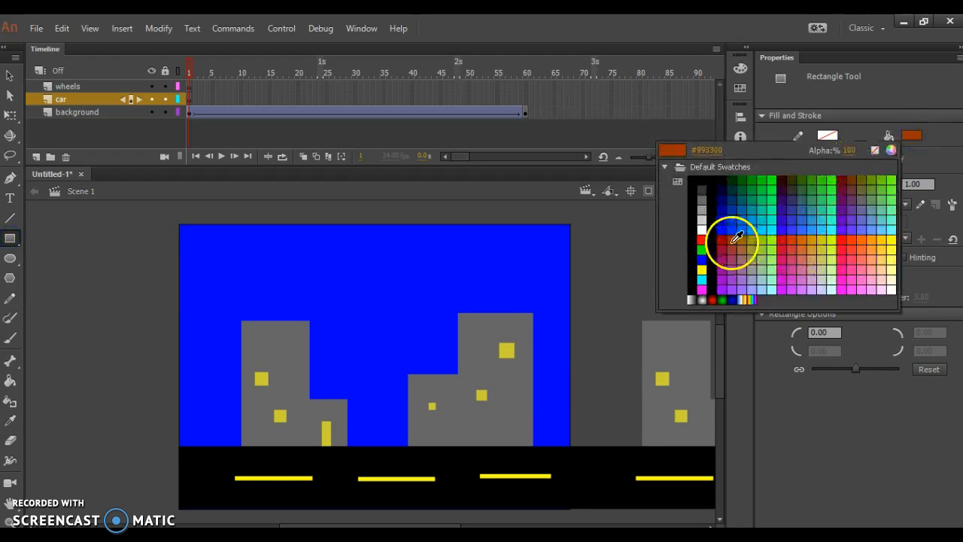
click(701, 239)
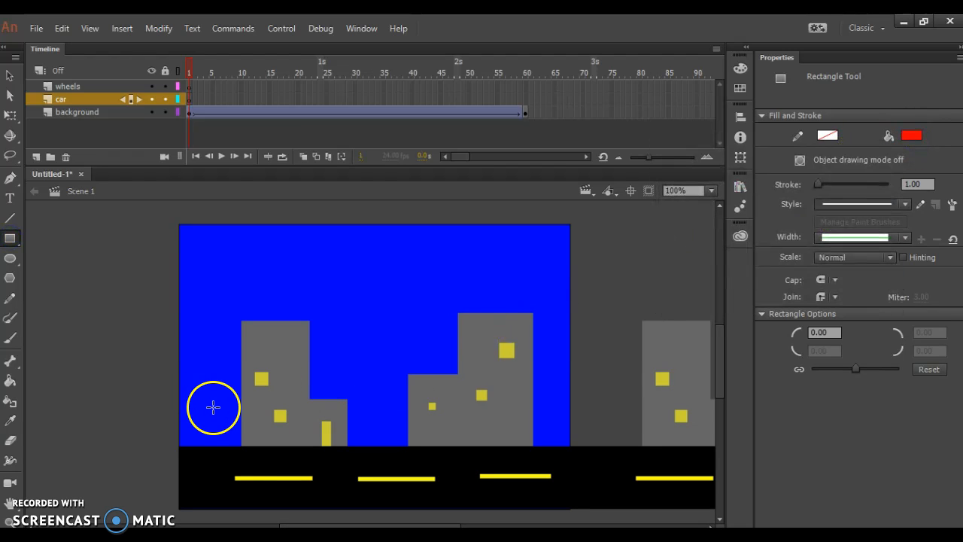
mouse_move(213, 407)
mouse_down()
mouse_move(241, 456)
mouse_move(348, 459)
mouse_up()
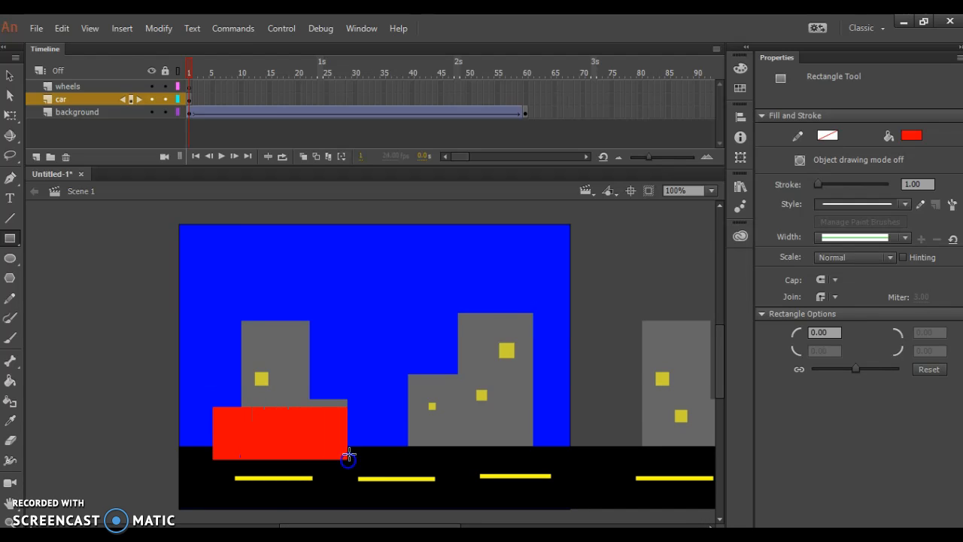
drag(247, 383, 311, 423)
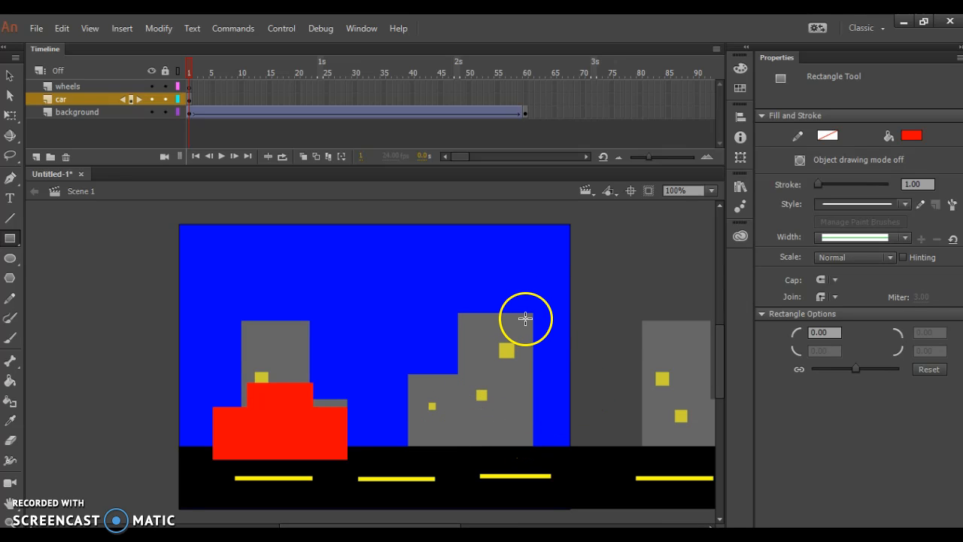
Step: Extend the car layer to frame 60 by inserting a frame, testing the movie before and after
key(ctrl+Return)
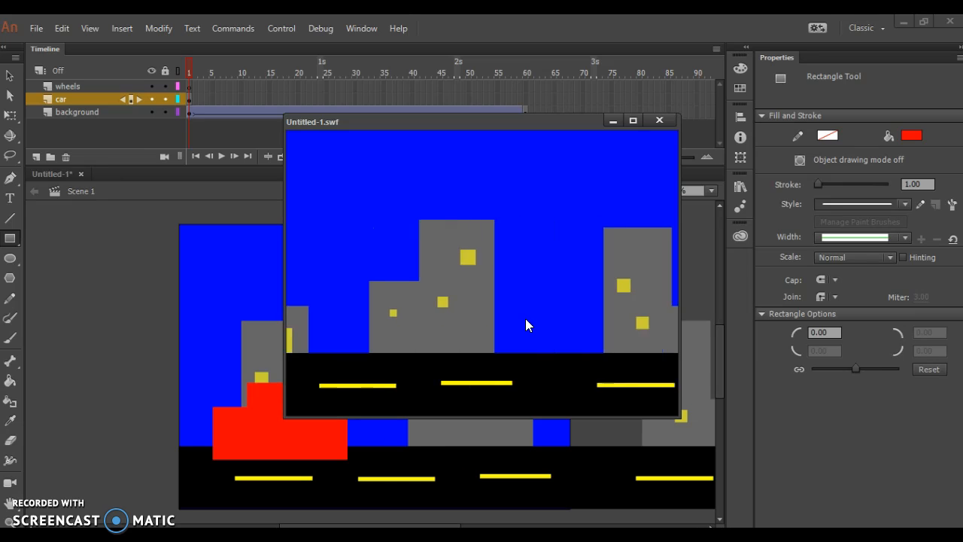
click(660, 122)
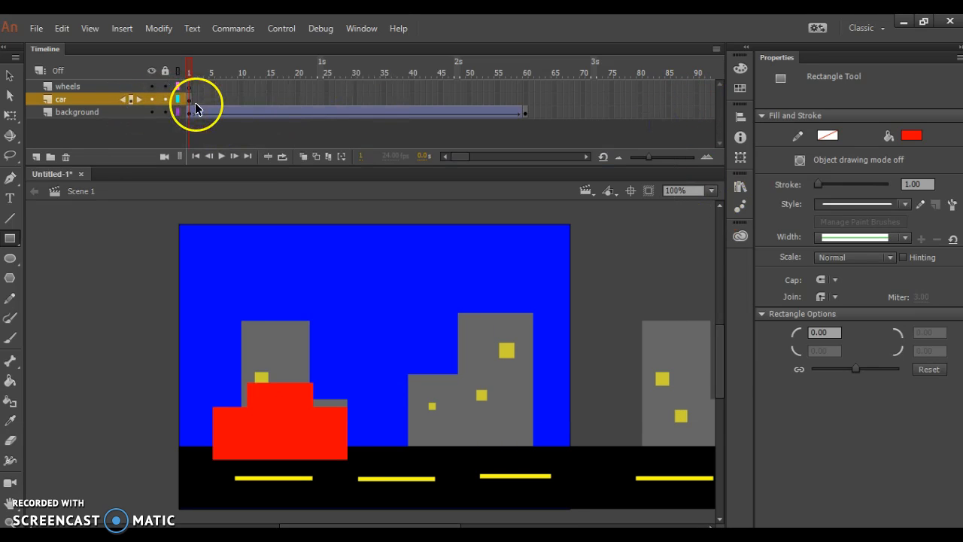
right_click(525, 107)
click(563, 179)
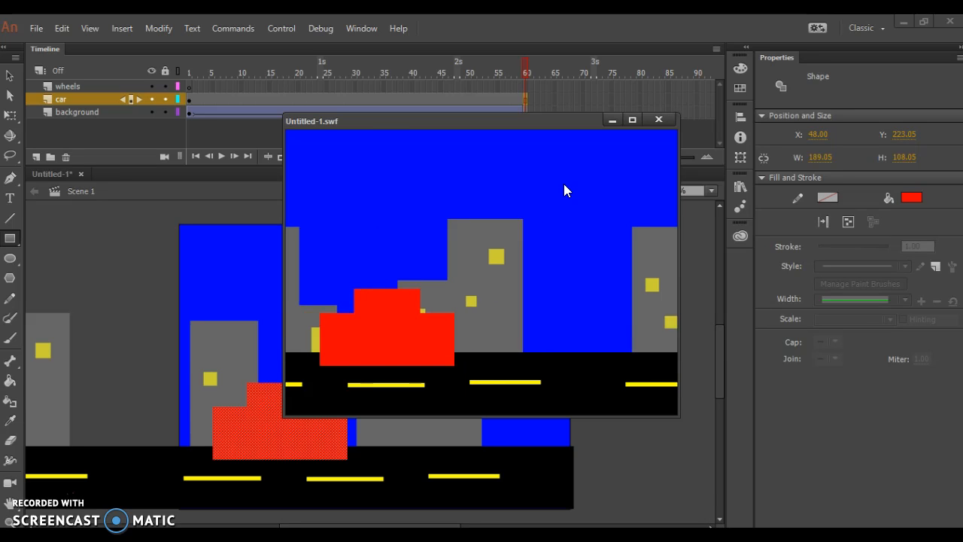
click(657, 121)
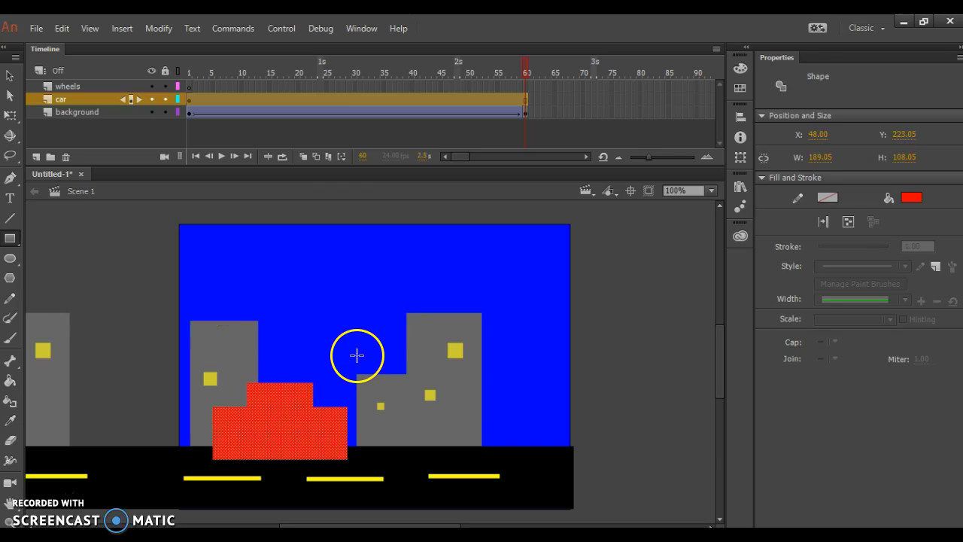
Step: Draw a strokeless dark gray circle about 46 px in diameter over the left part of the car's lower edge as a wheel
key(ctrl+equal)
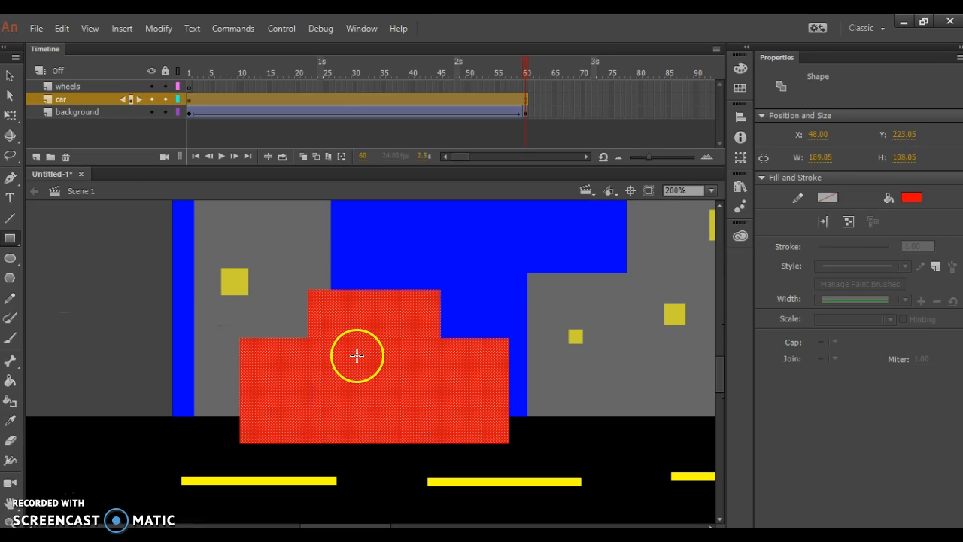
click(10, 258)
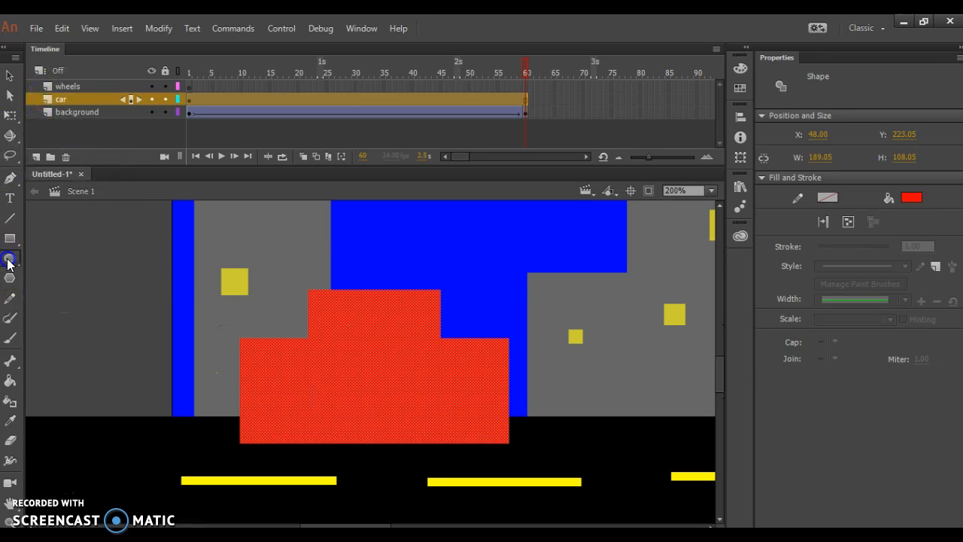
click(917, 132)
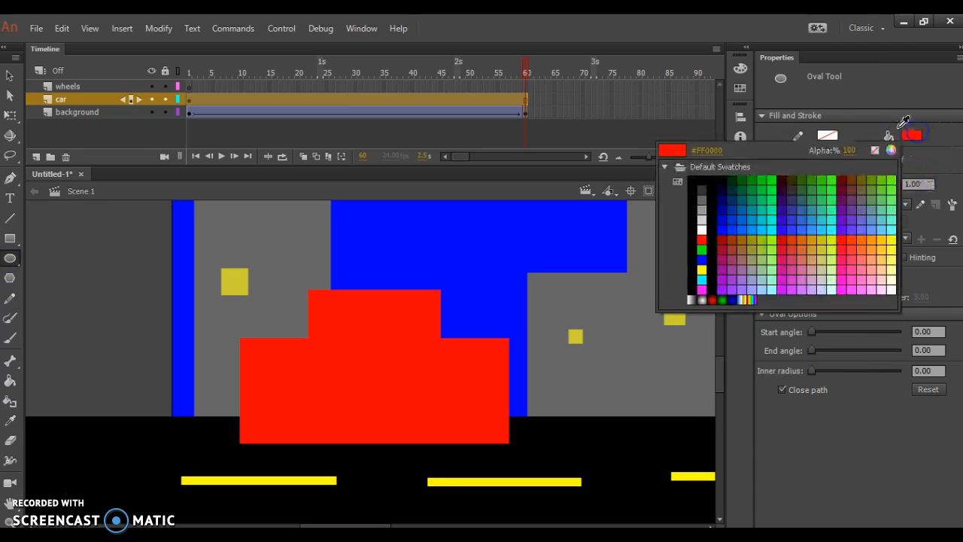
click(703, 189)
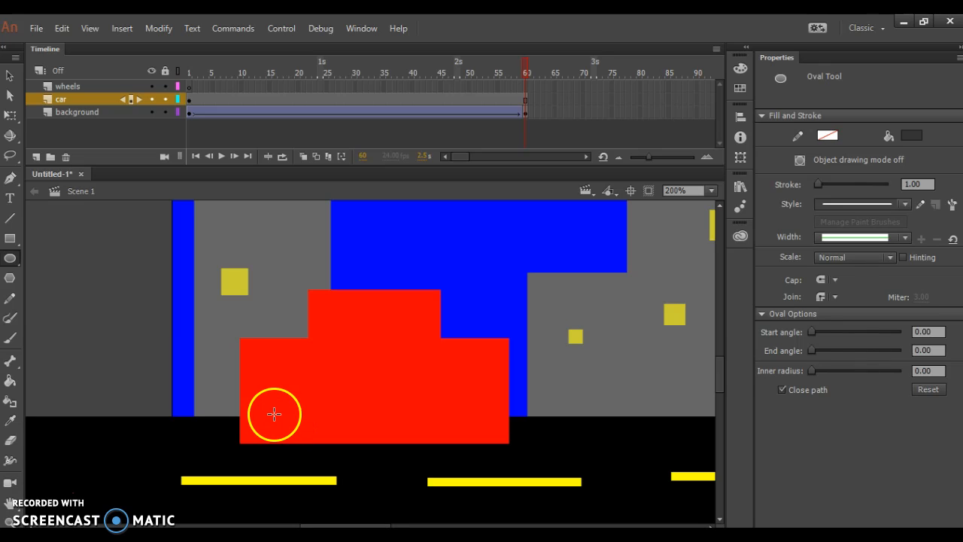
drag(307, 445, 331, 465)
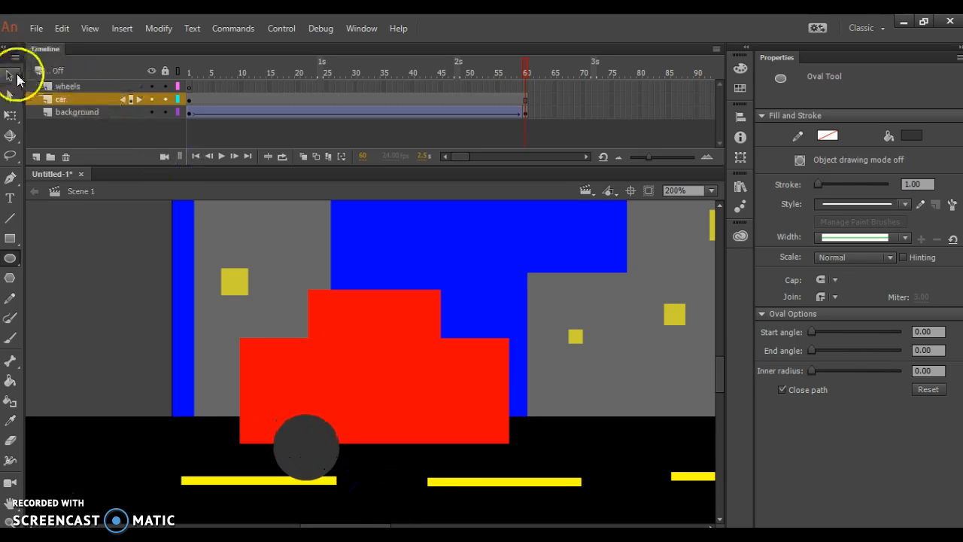
Step: Convert the dark gray circle to a Movie Clip symbol named wheel
click(15, 76)
click(306, 457)
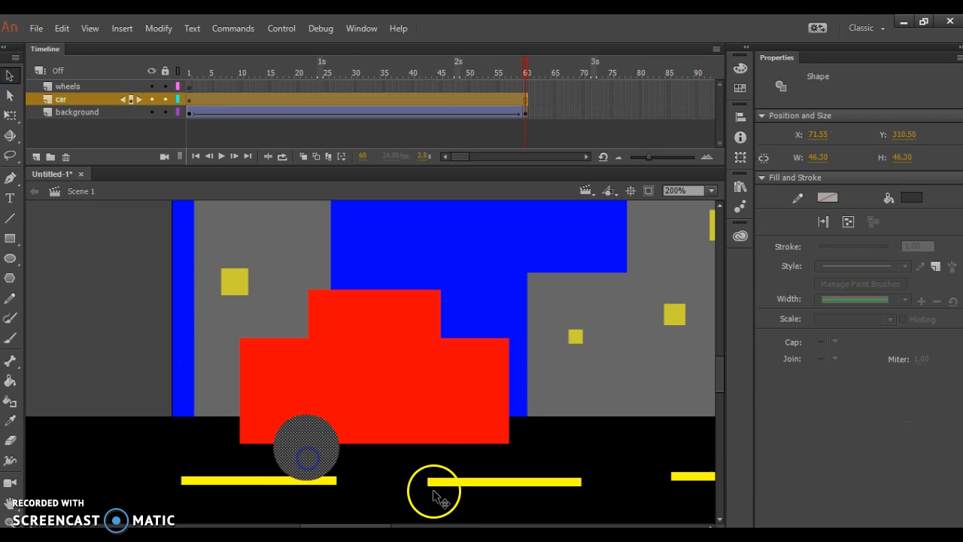
click(160, 29)
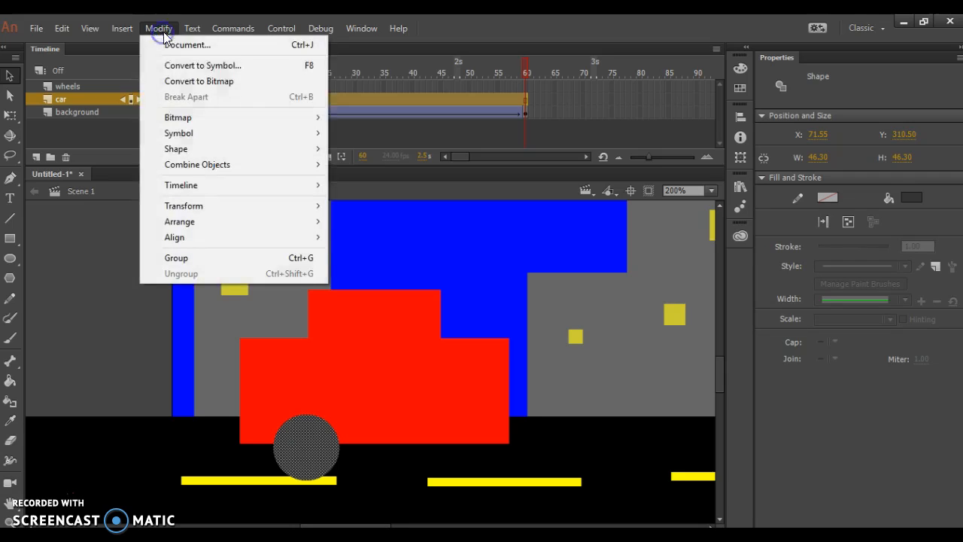
click(258, 67)
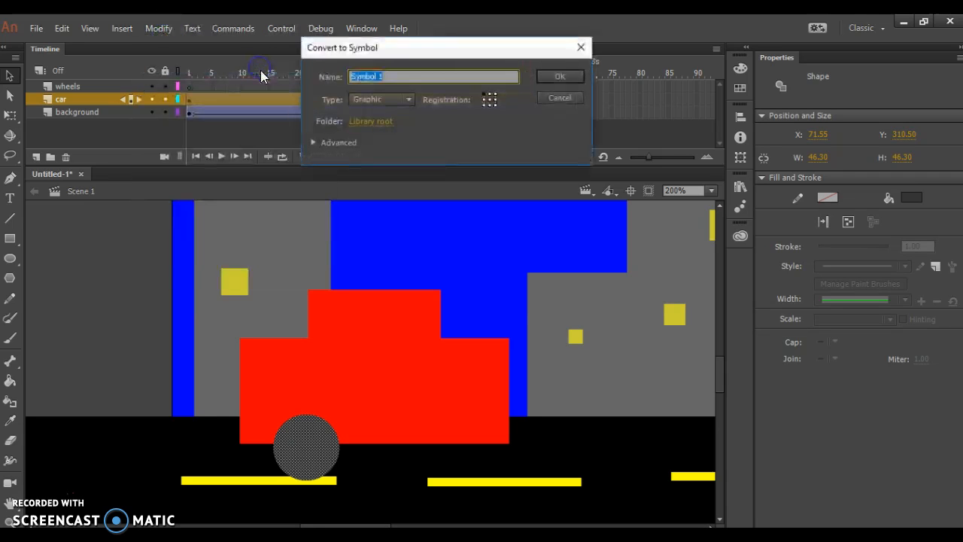
click(409, 101)
click(391, 117)
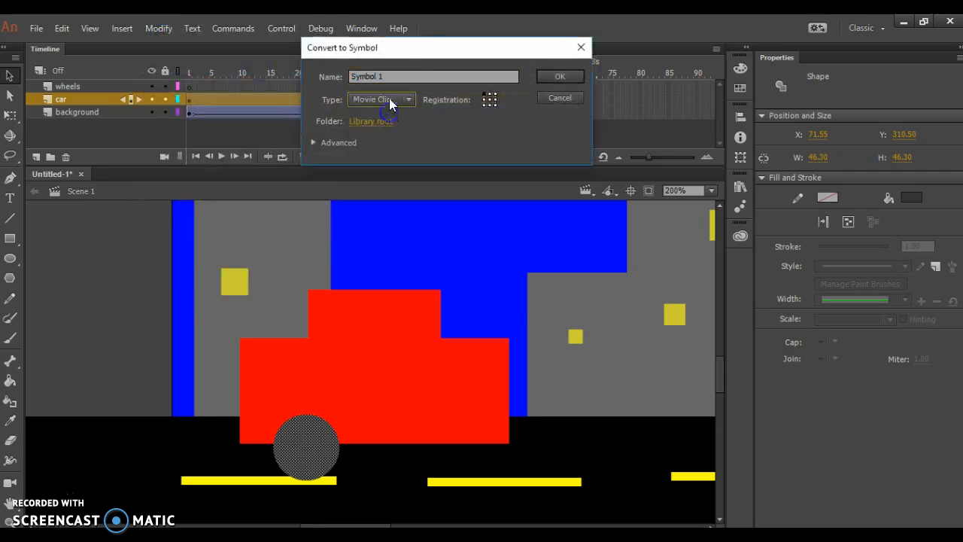
click(390, 75)
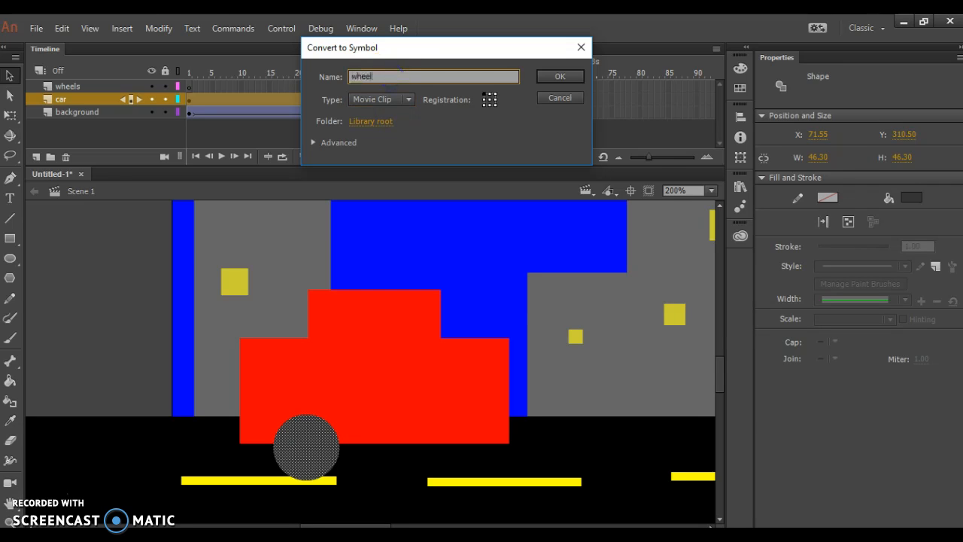
key(Return)
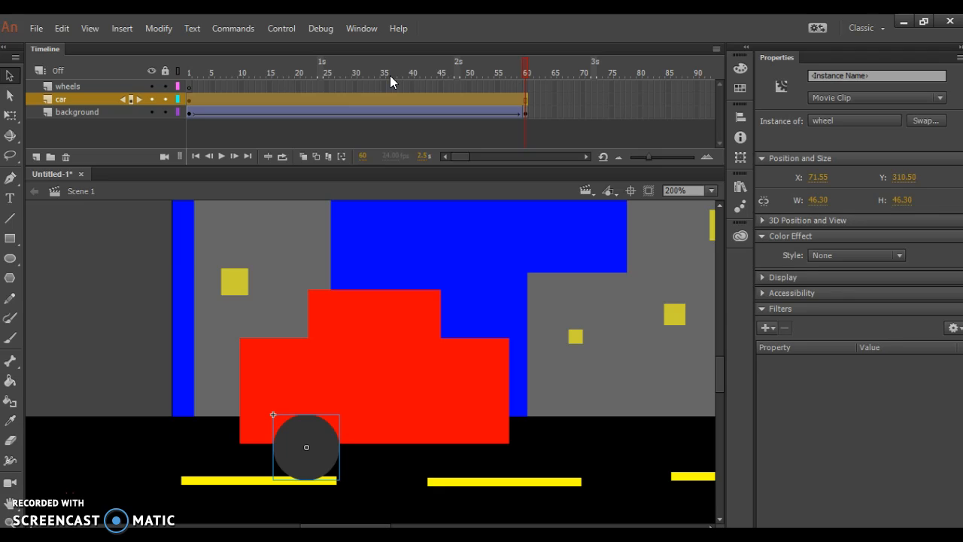
Step: Inside the wheel symbol, draw a light gray hub circle about 20 px in diameter and center it on the dark circle
double_click(324, 462)
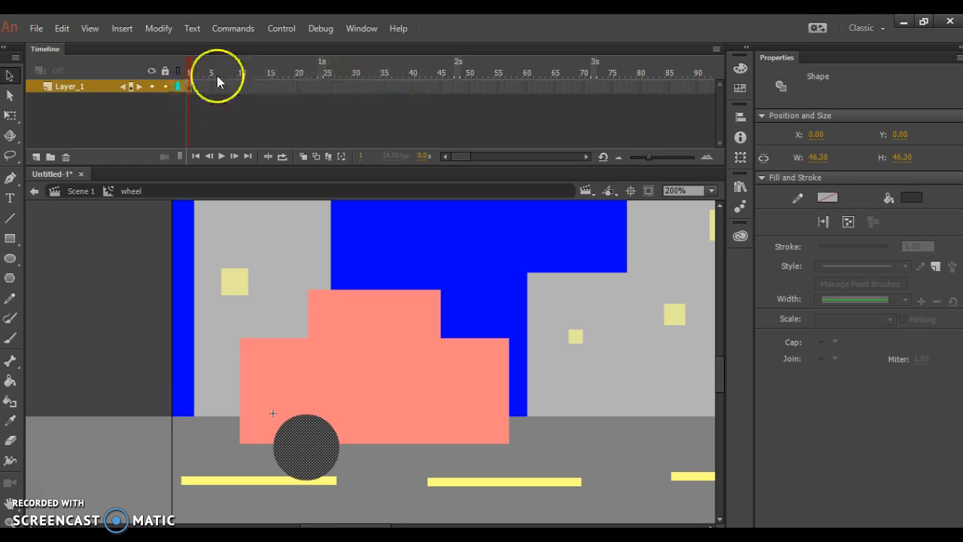
key(ctrl+equal)
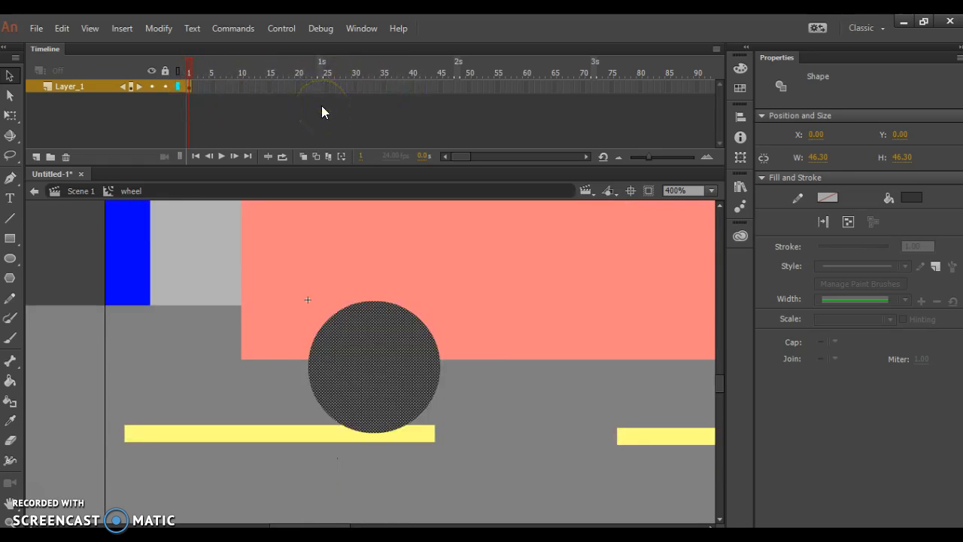
key(ctrl+equal)
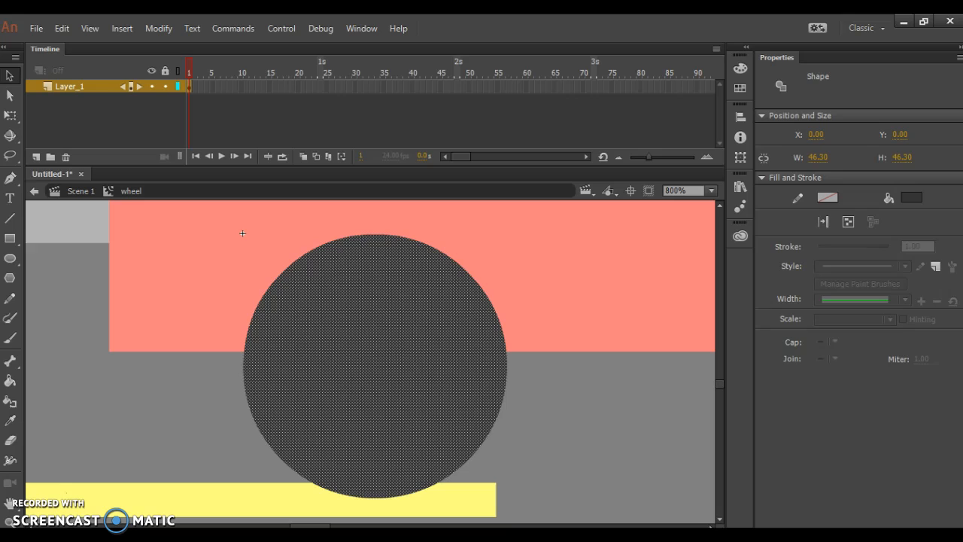
click(10, 260)
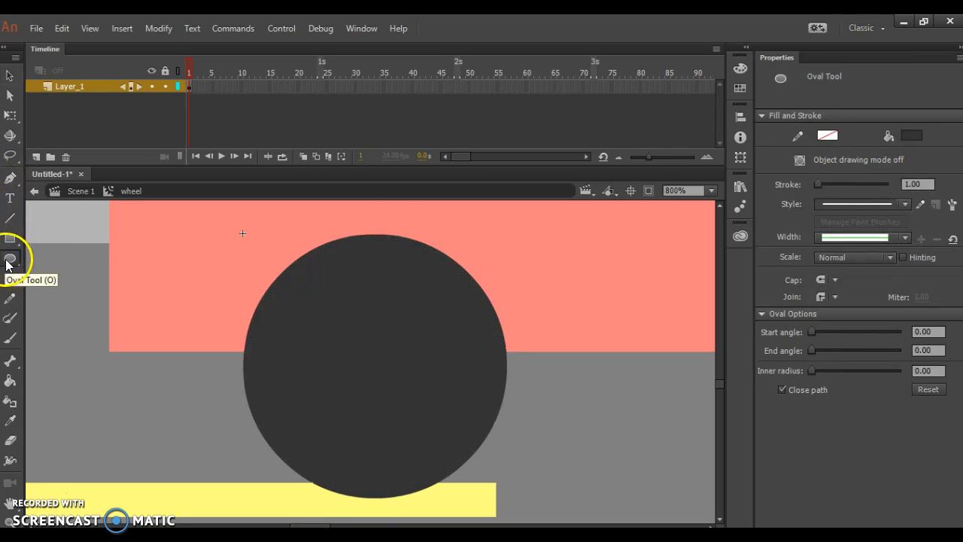
click(912, 134)
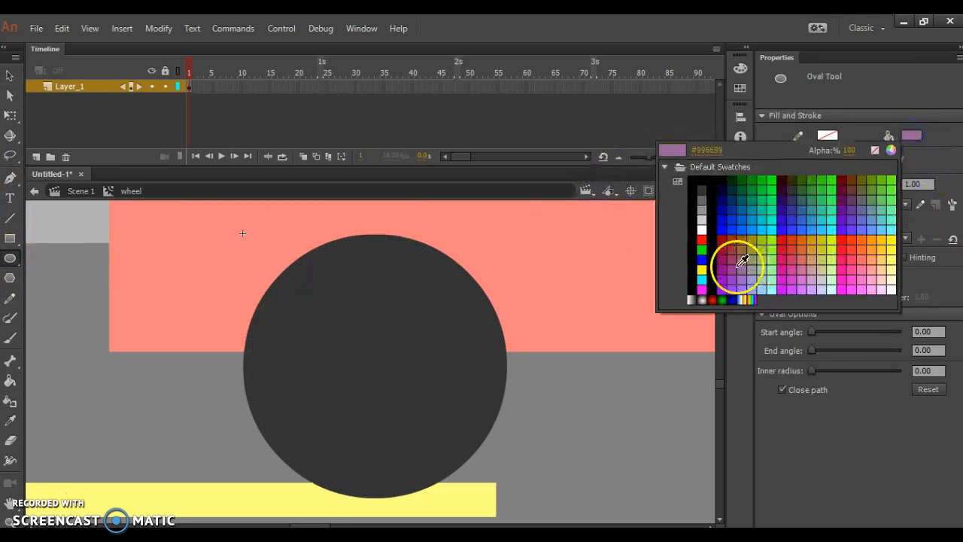
click(703, 218)
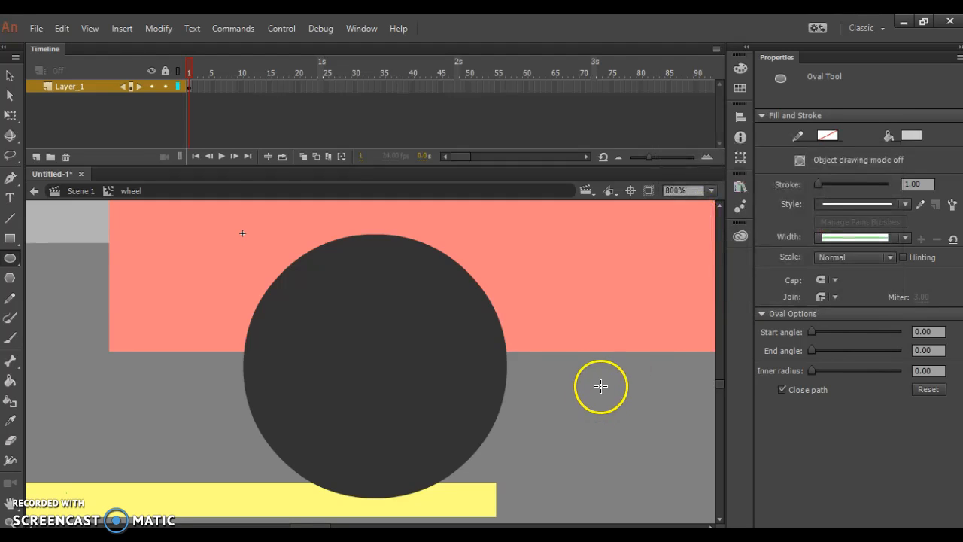
drag(569, 380, 667, 495)
click(10, 75)
drag(574, 449, 351, 383)
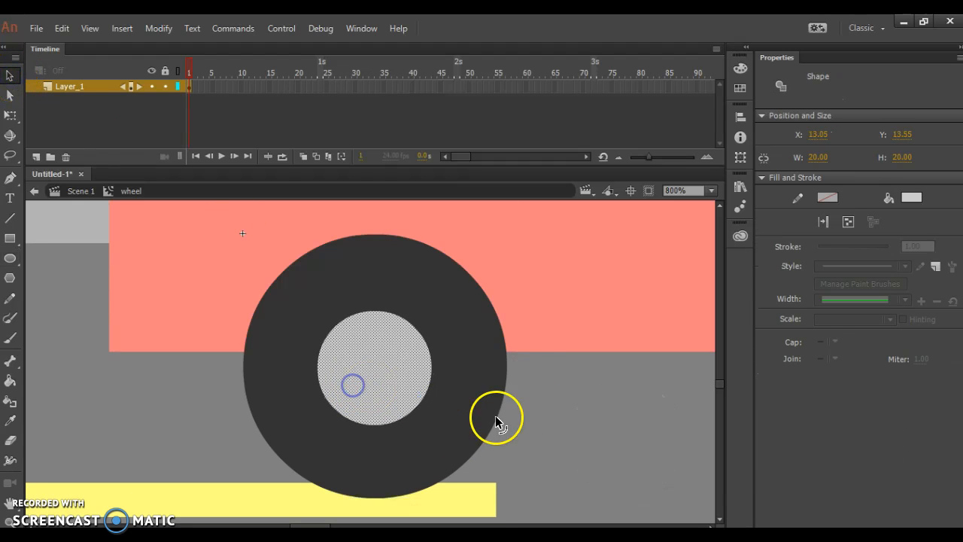
click(535, 411)
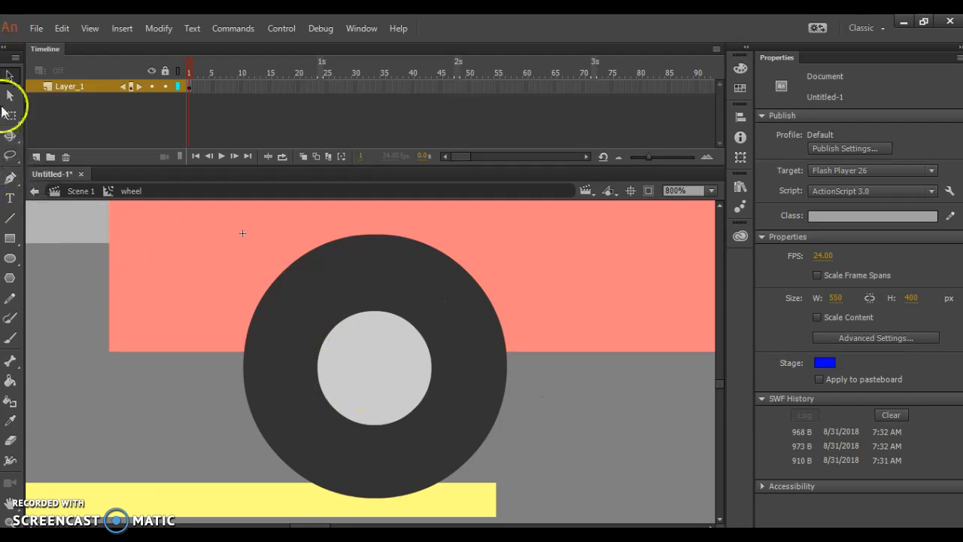
click(10, 258)
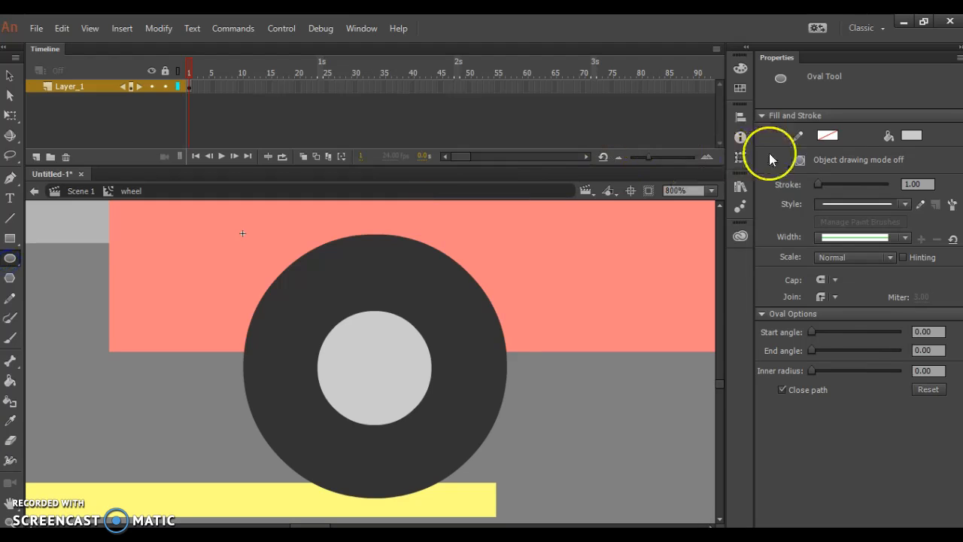
click(913, 135)
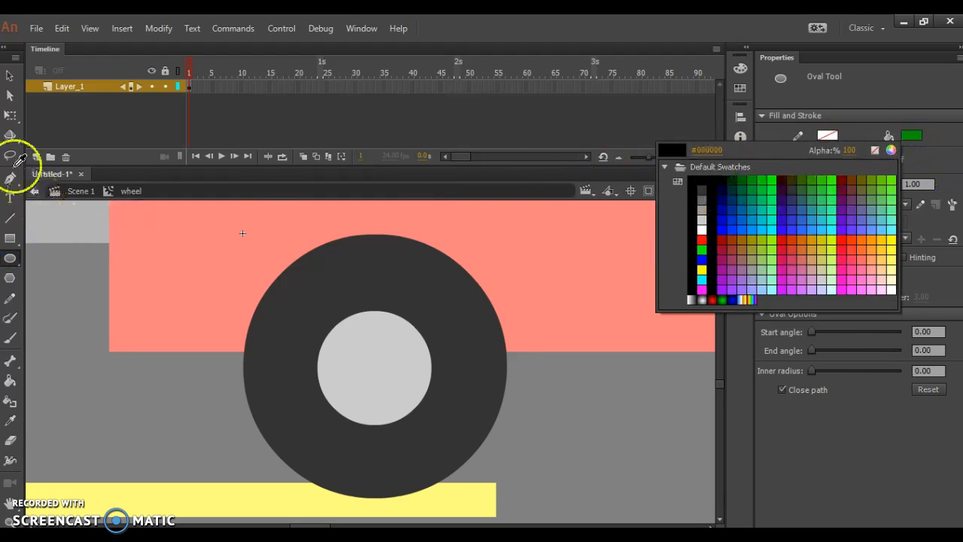
click(11, 217)
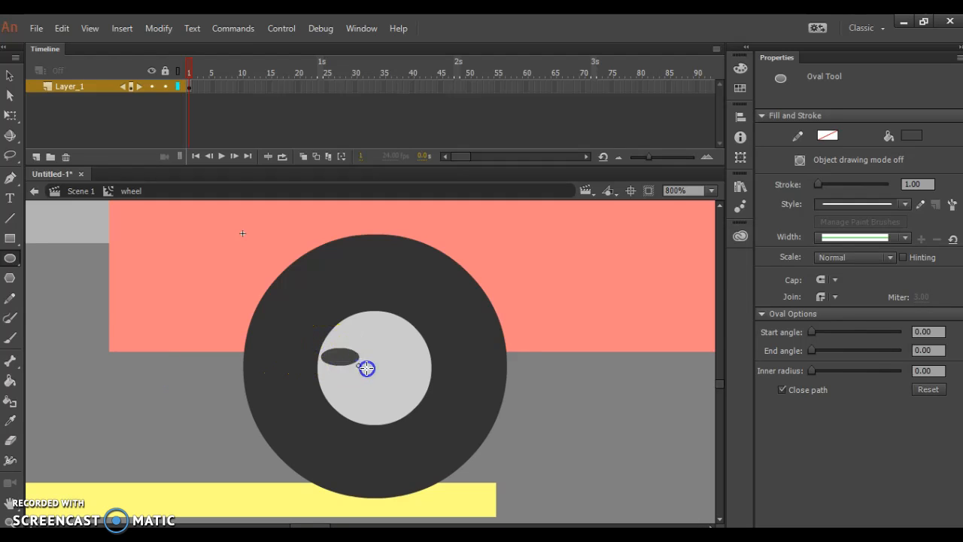
drag(366, 368, 407, 385)
key(ctrl+z)
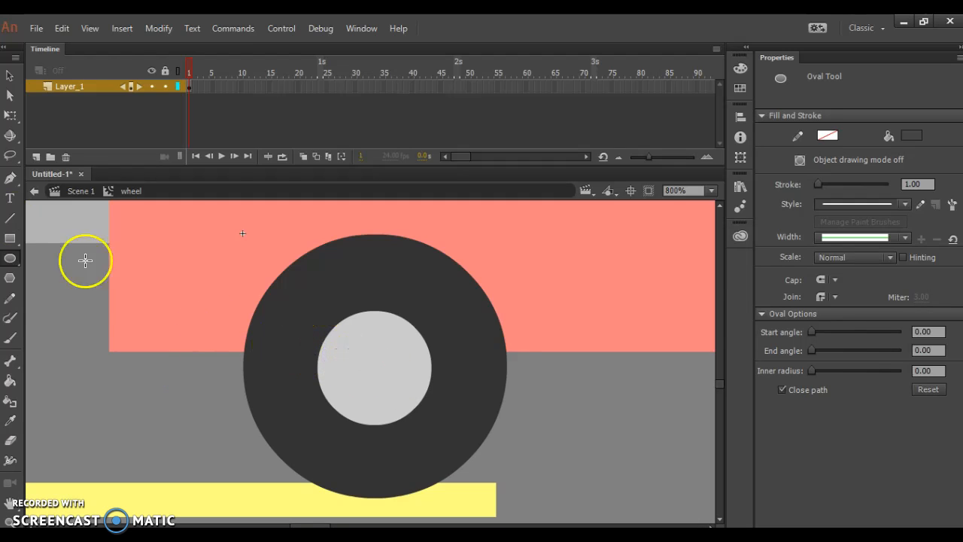
Step: Draw black spoke lines with a 1.00 stroke crossing at the center of the light gray hub with the Line tool
click(7, 219)
drag(319, 349, 425, 399)
drag(378, 347, 388, 319)
drag(381, 386, 389, 423)
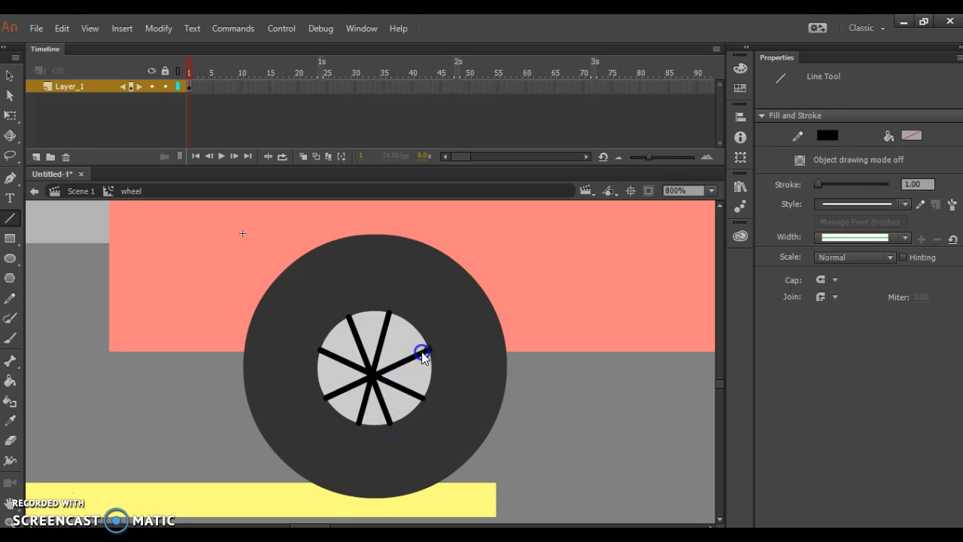
Step: Select the whole wheel artwork, insert a keyframe at frame 5, and rotate the wheel slightly counterclockwise with Free Transform
click(10, 75)
click(152, 278)
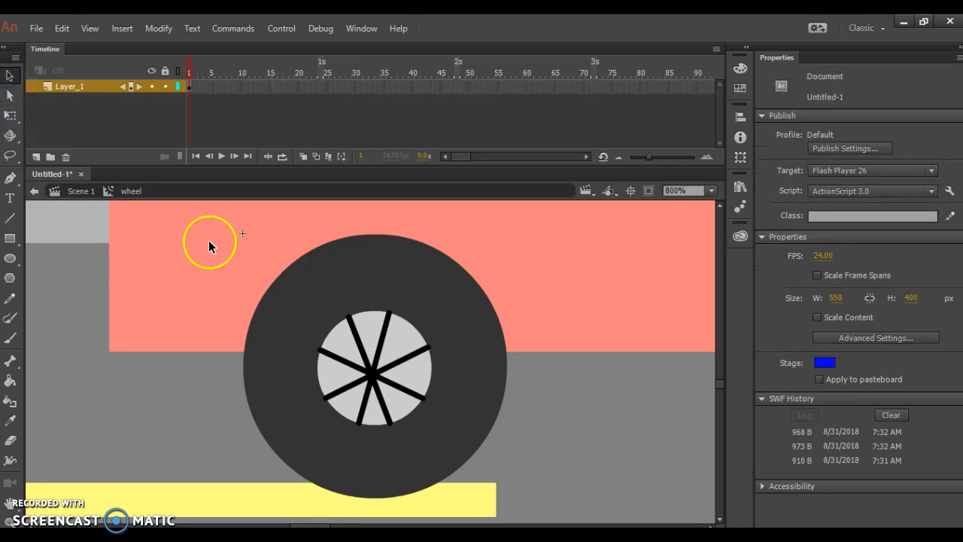
drag(208, 240, 515, 490)
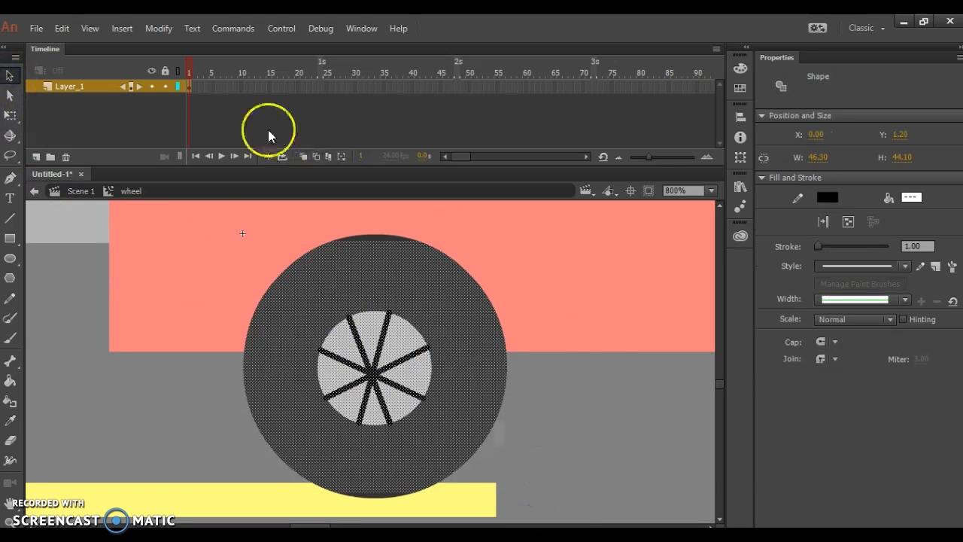
right_click(215, 87)
click(269, 202)
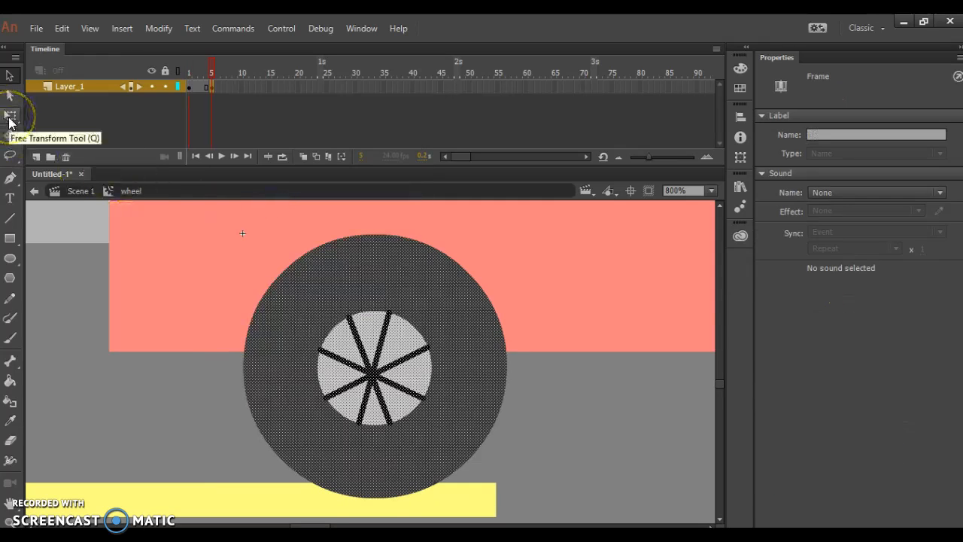
click(9, 118)
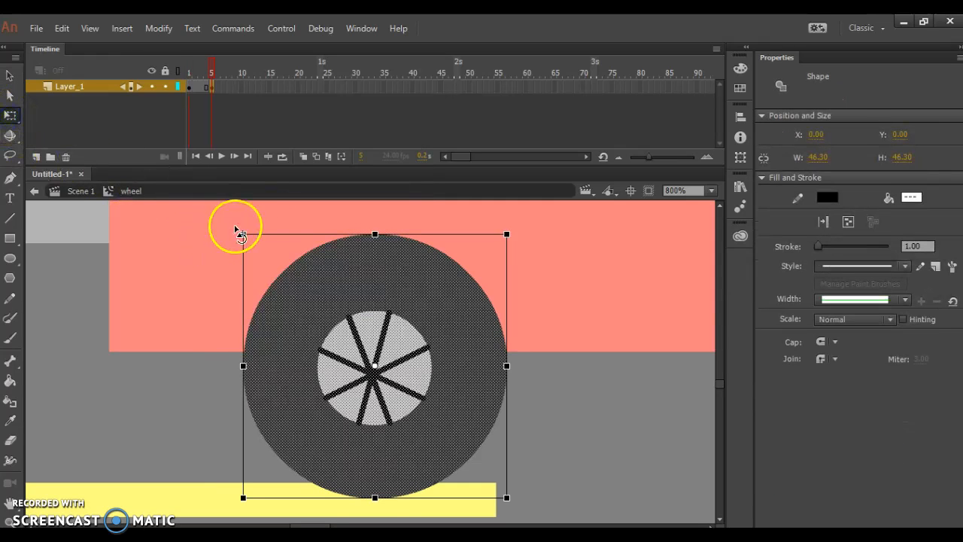
drag(228, 231, 215, 246)
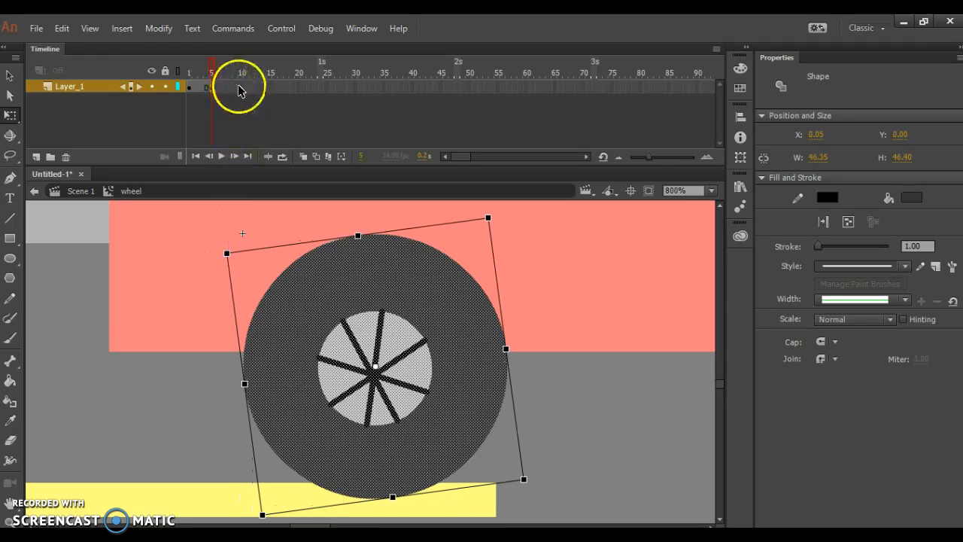
Step: Insert a keyframe at frame 10 of the wheel symbol and rotate the wheel further counterclockwise
click(245, 90)
right_click(238, 89)
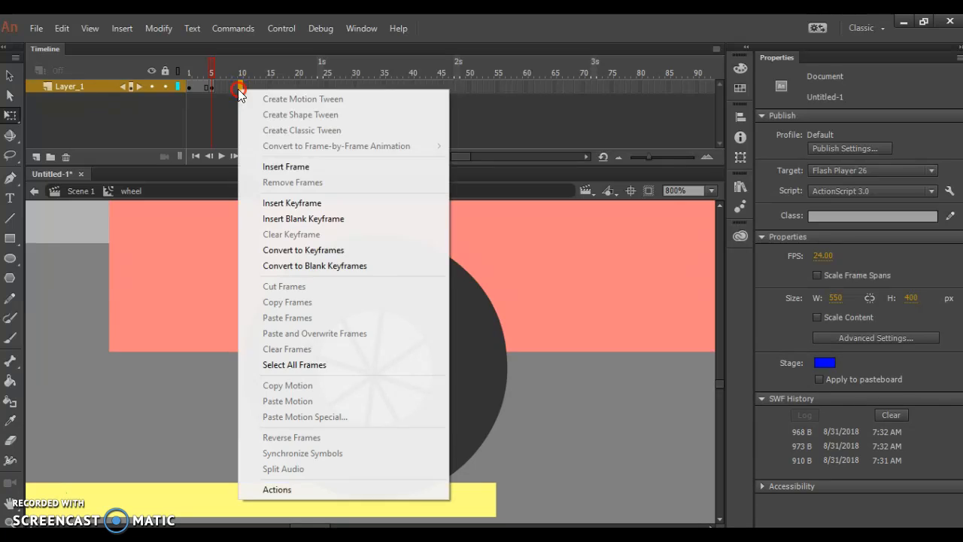
click(290, 205)
click(232, 229)
drag(233, 229, 211, 268)
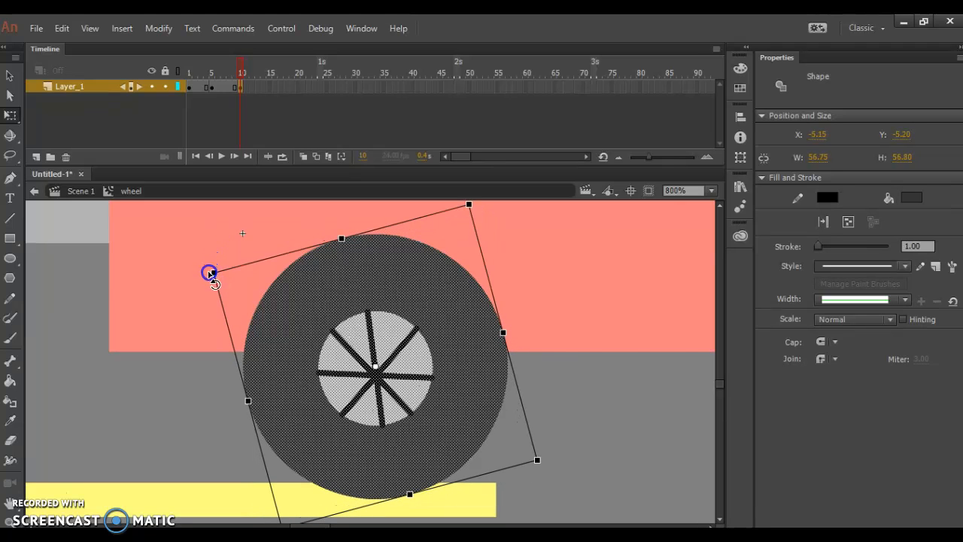
Step: Add a keyframe at frame 15 of the wheel symbol and turn the artwork counterclockwise again
right_click(269, 87)
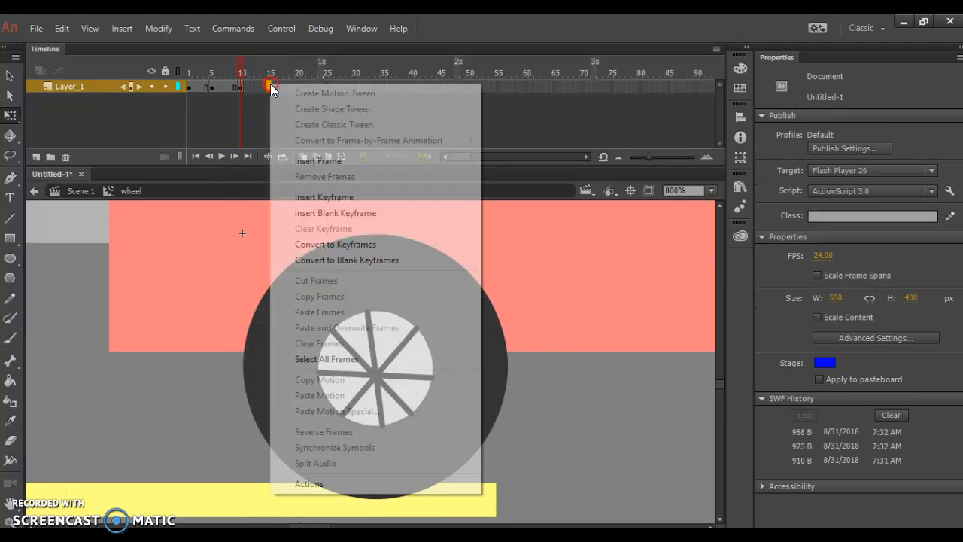
click(329, 198)
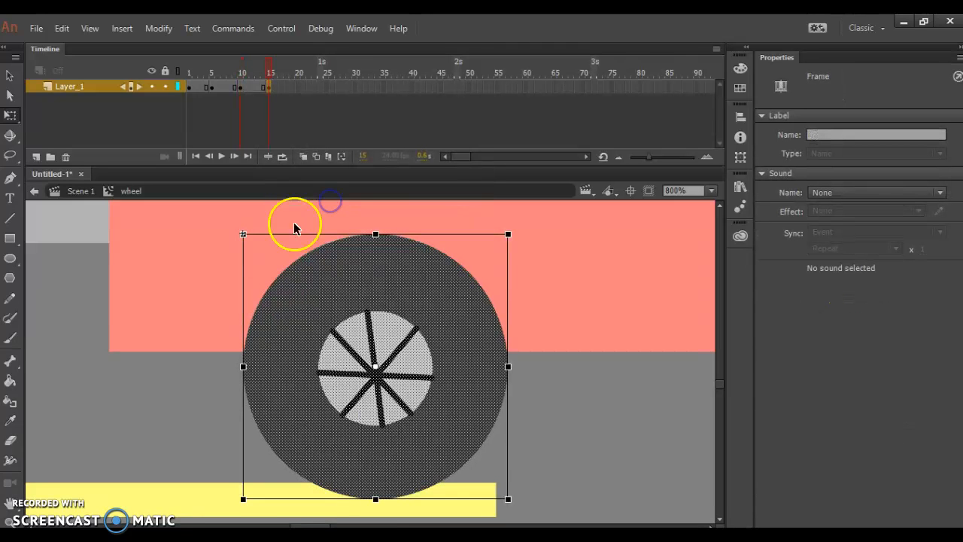
drag(235, 228, 206, 287)
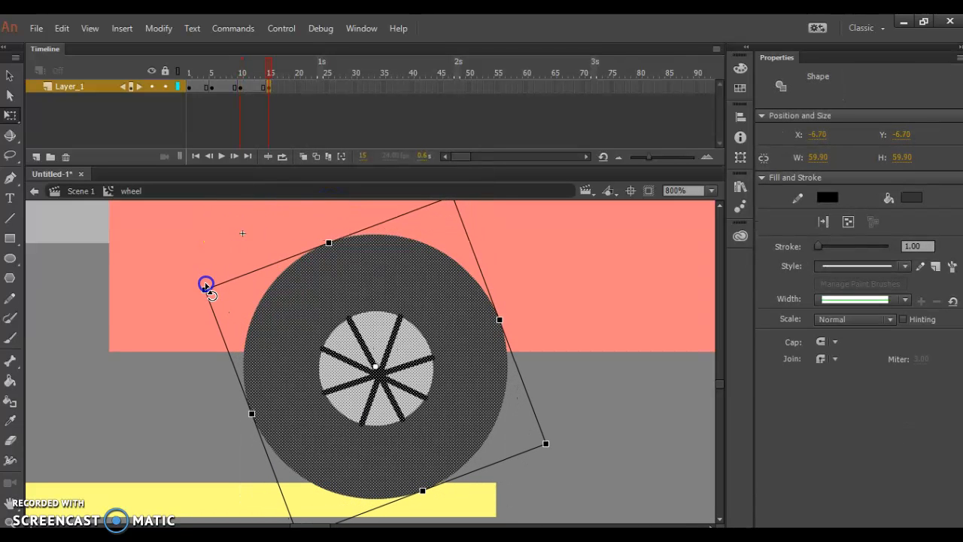
Step: Add a keyframe at frame 20 of the wheel symbol and rotate the wheel another part-turn counterclockwise
click(301, 88)
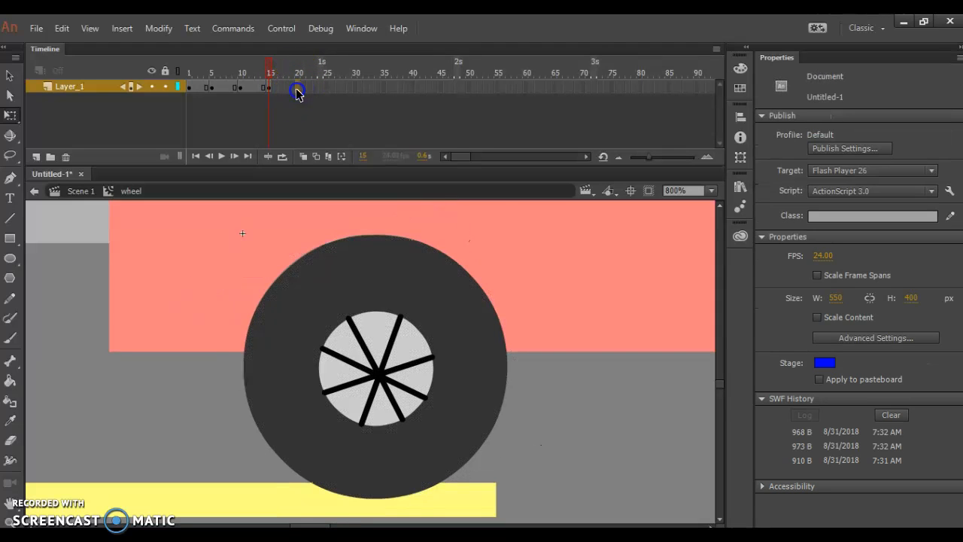
right_click(298, 91)
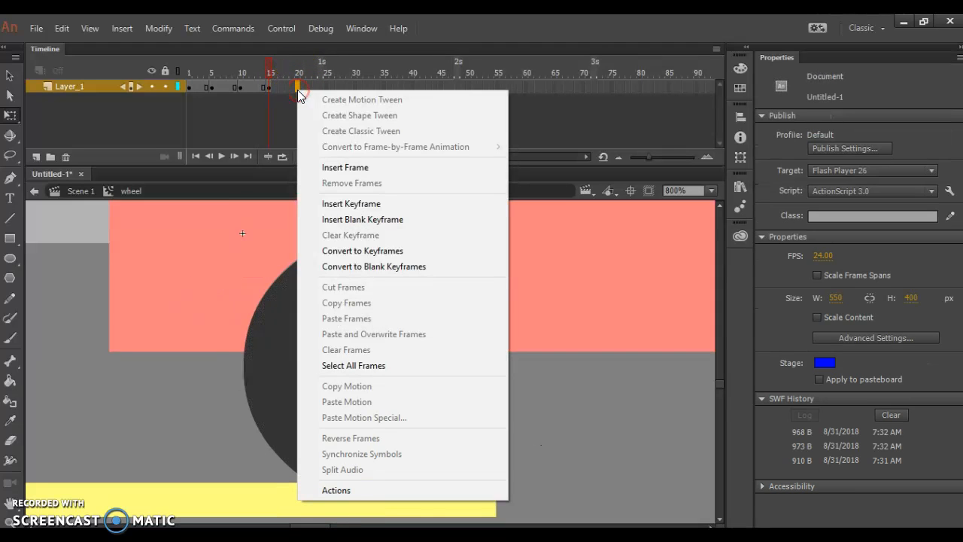
click(351, 205)
drag(232, 231, 209, 294)
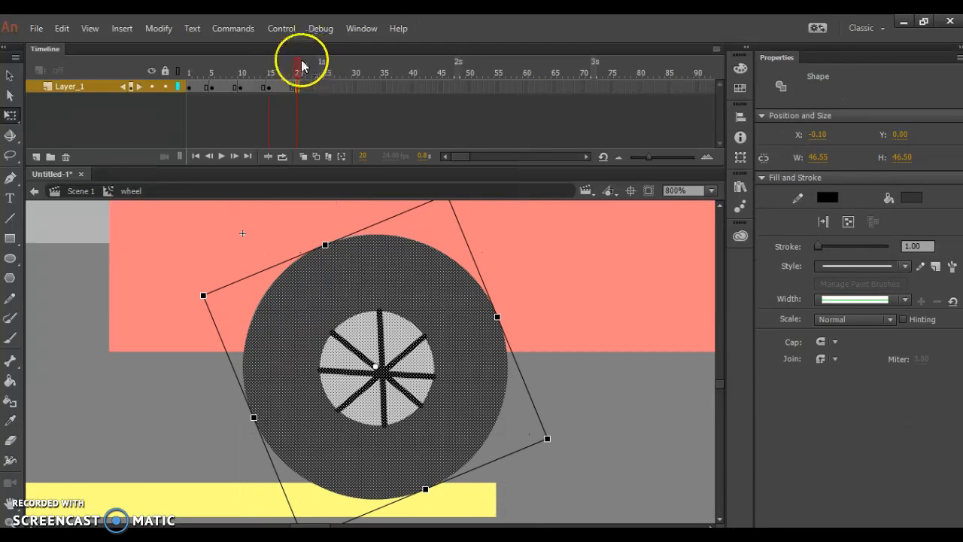
Step: Scrub through the wheel keyframes and extend the wheel symbol's layer to frame 25 with a regular frame
drag(297, 65, 328, 88)
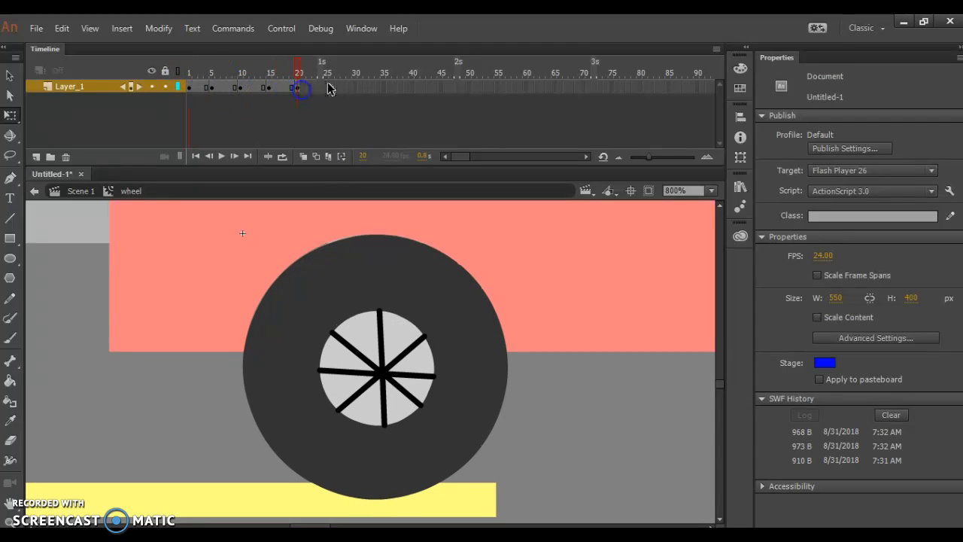
right_click(325, 89)
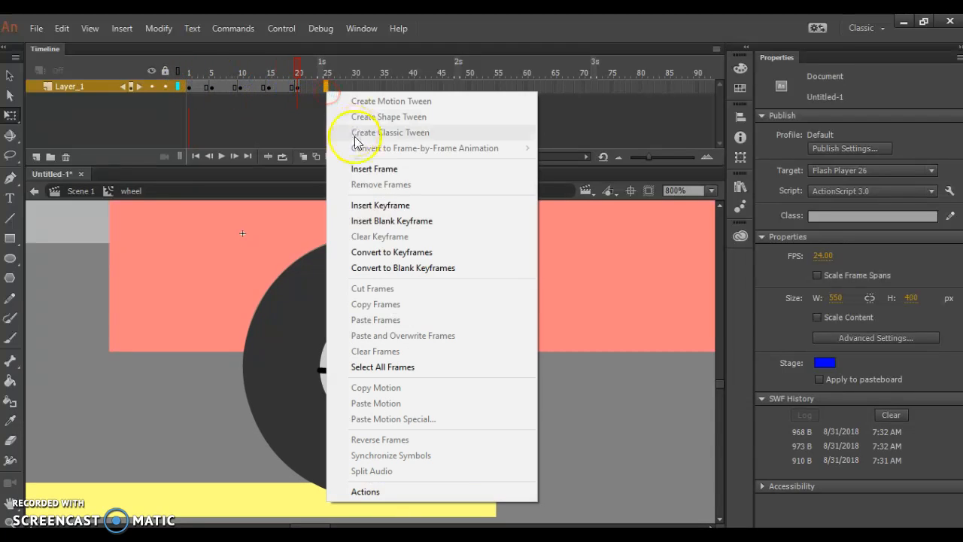
click(365, 166)
Step: Create classic tweens between the wheel keyframes at frames 1, 5, 10 and 15, converting the frame content to symbols
right_click(196, 88)
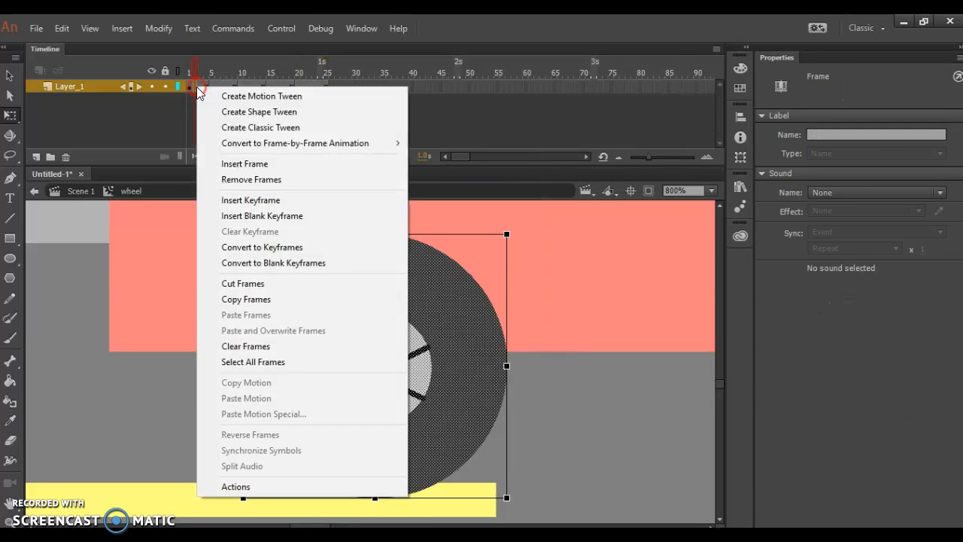
click(222, 127)
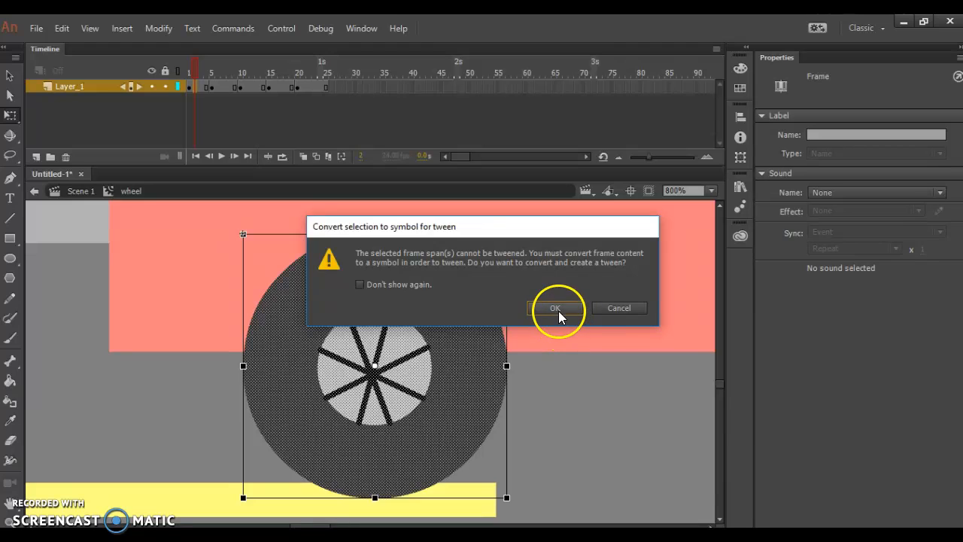
click(555, 309)
right_click(220, 92)
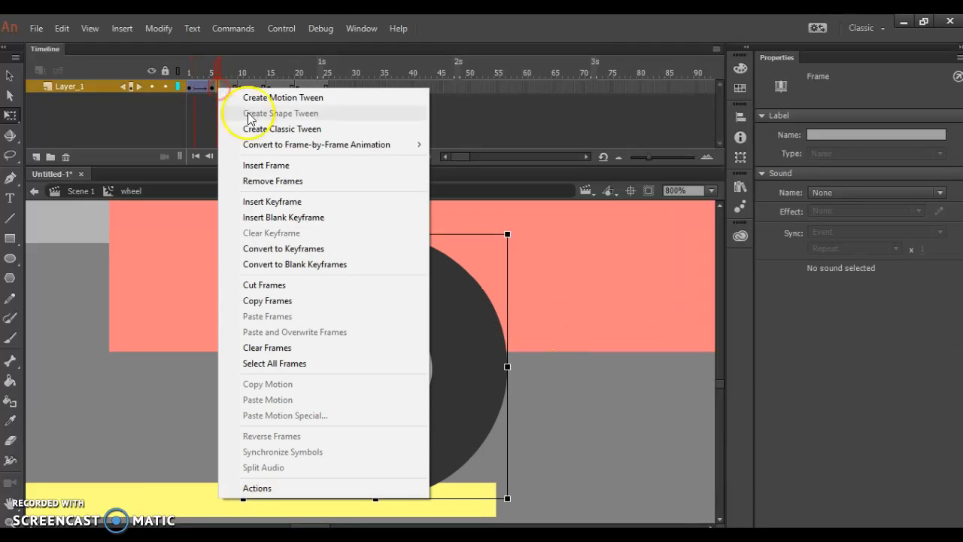
click(267, 129)
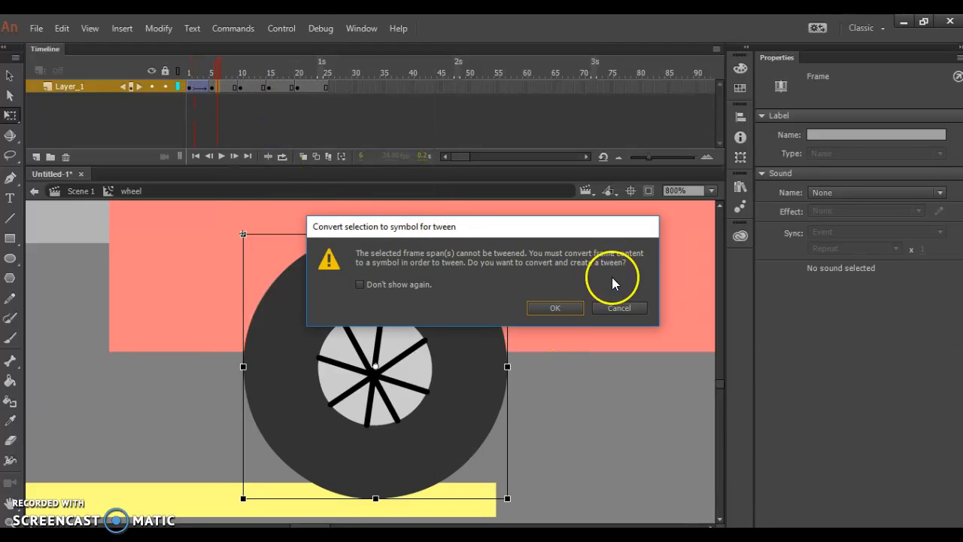
click(559, 307)
click(253, 88)
right_click(254, 91)
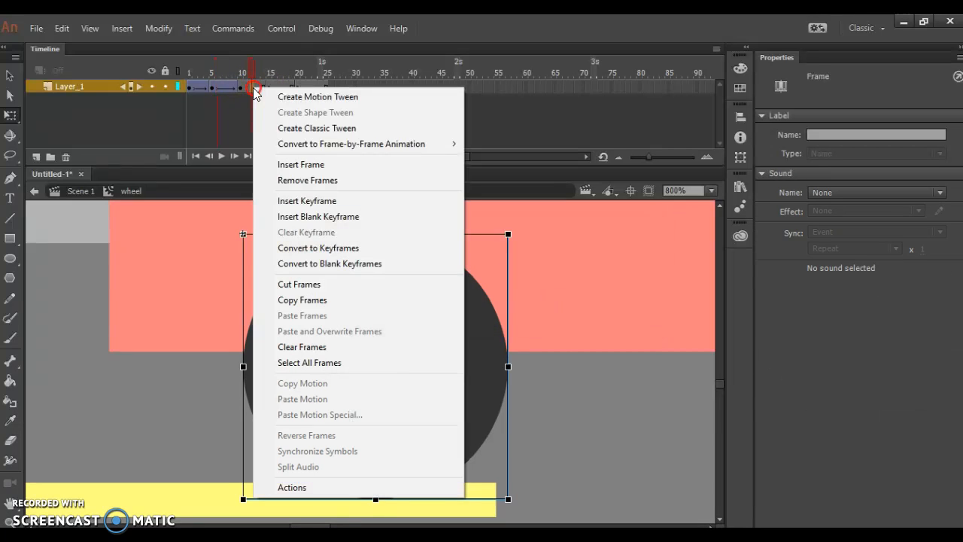
click(298, 128)
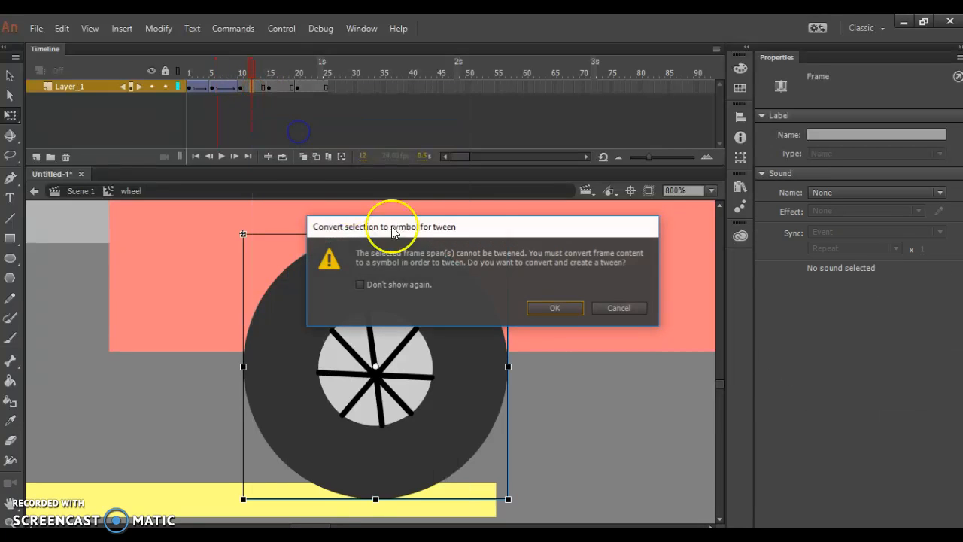
click(553, 309)
Step: Play the wheel symbol's timeline from frame 1 to preview the rotation
click(217, 74)
drag(217, 75, 183, 78)
key(Return)
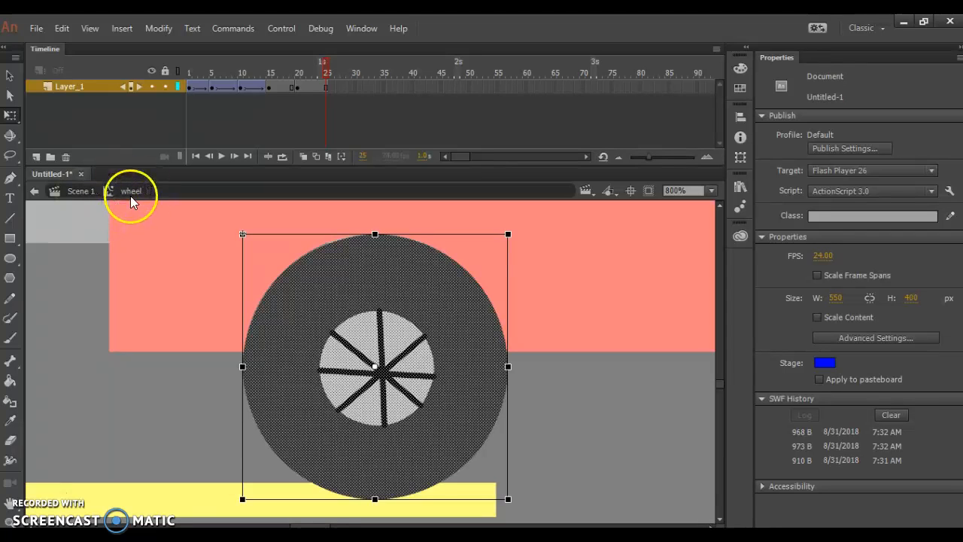
Step: Return to Scene 1 and test the movie to check the wheel on the moving car
click(82, 195)
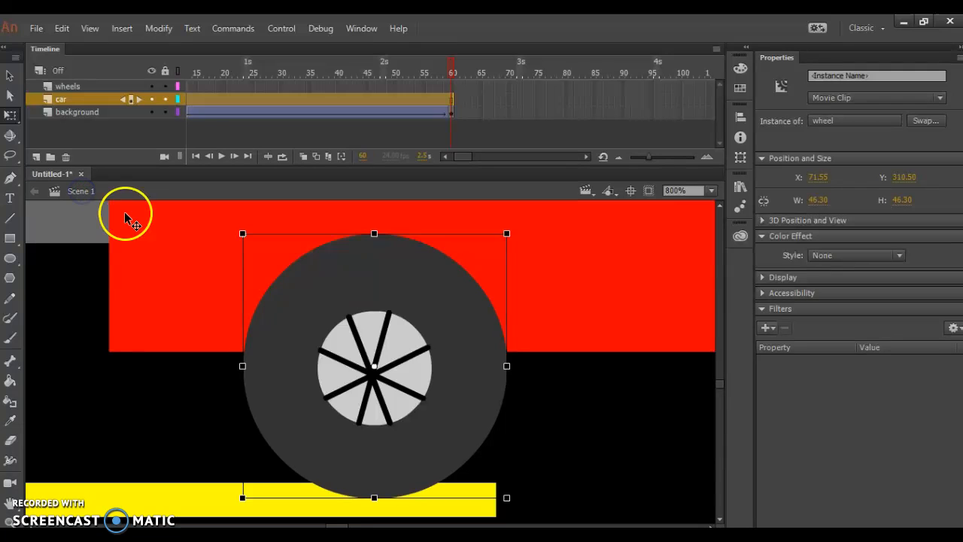
key(ctrl+Return)
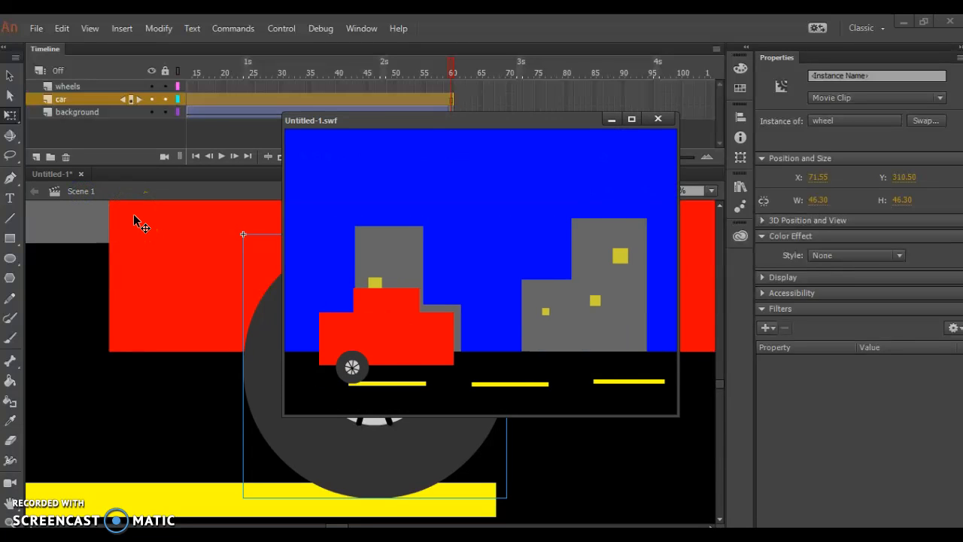
click(658, 119)
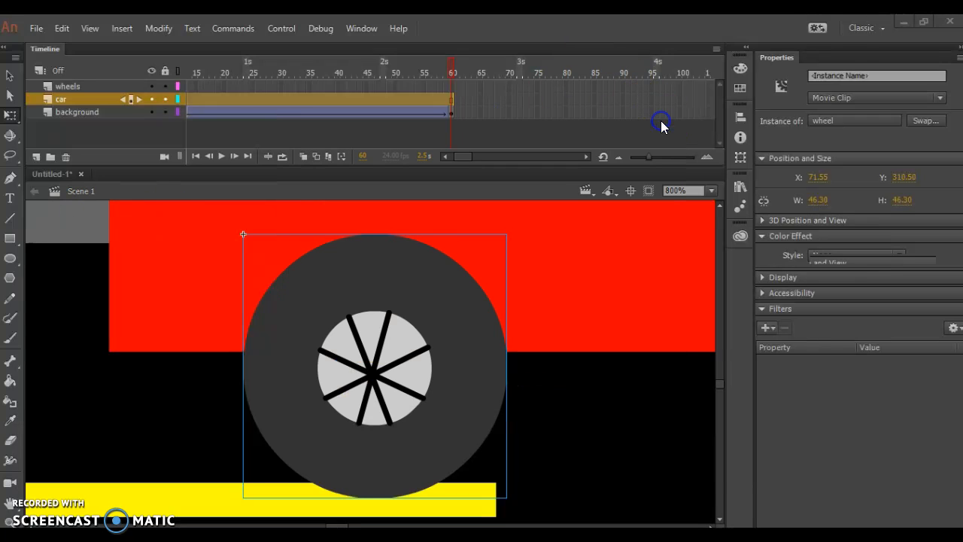
Step: Place a second wheel instance from the library over the right part of the car's lower edge, at about X 175, Y 310.5
click(741, 187)
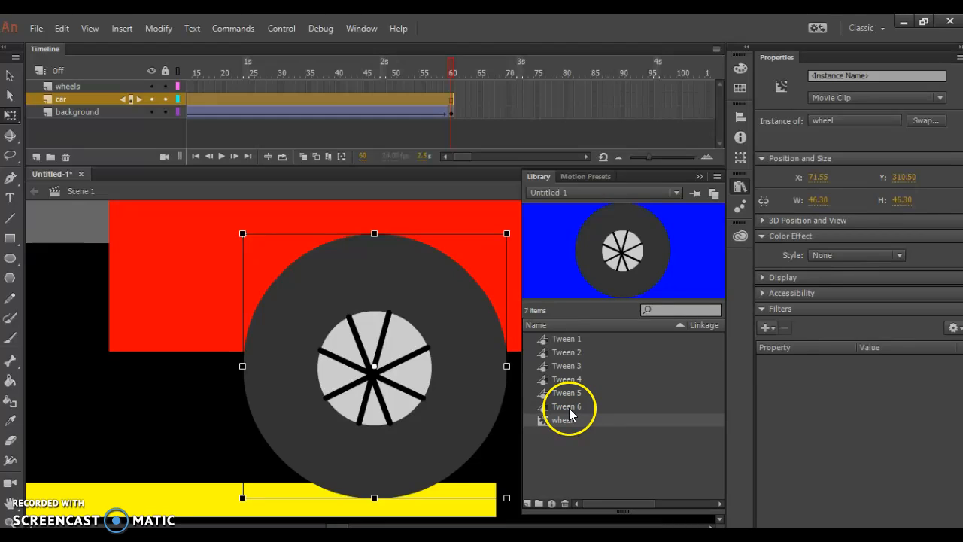
key(ctrl+minus)
key(ctrl+minus)
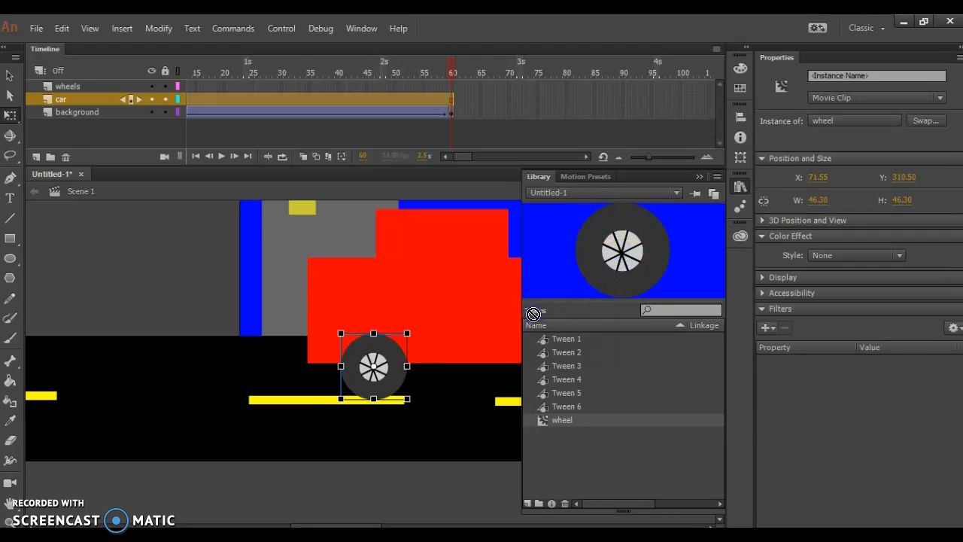
drag(483, 356, 534, 382)
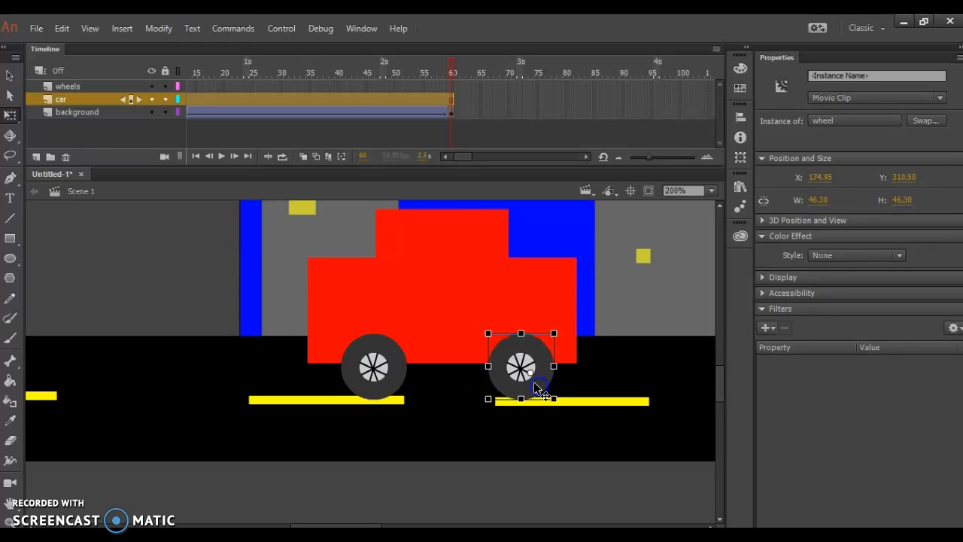
Step: Test the movie with both wheels and close the Untitled-1 document without saving
key(ctrl+Return)
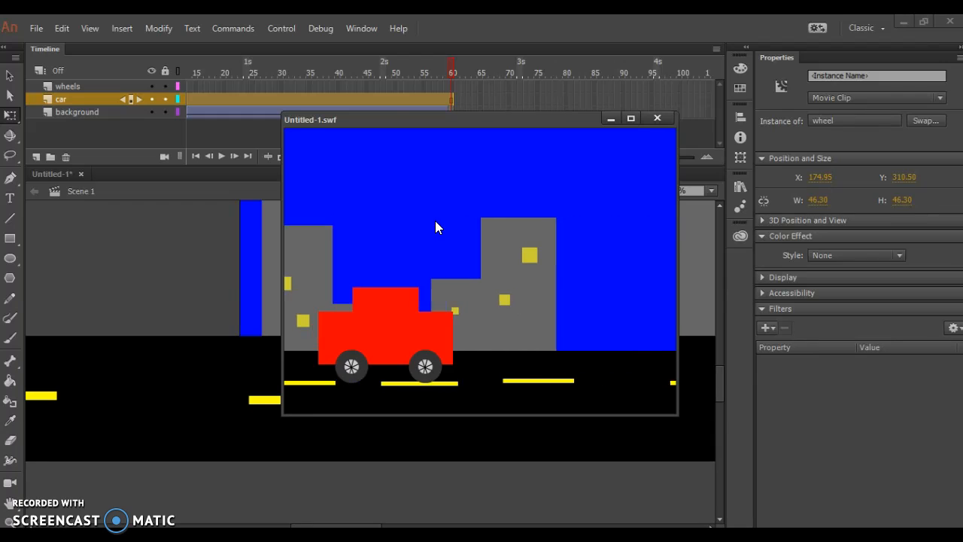
click(657, 120)
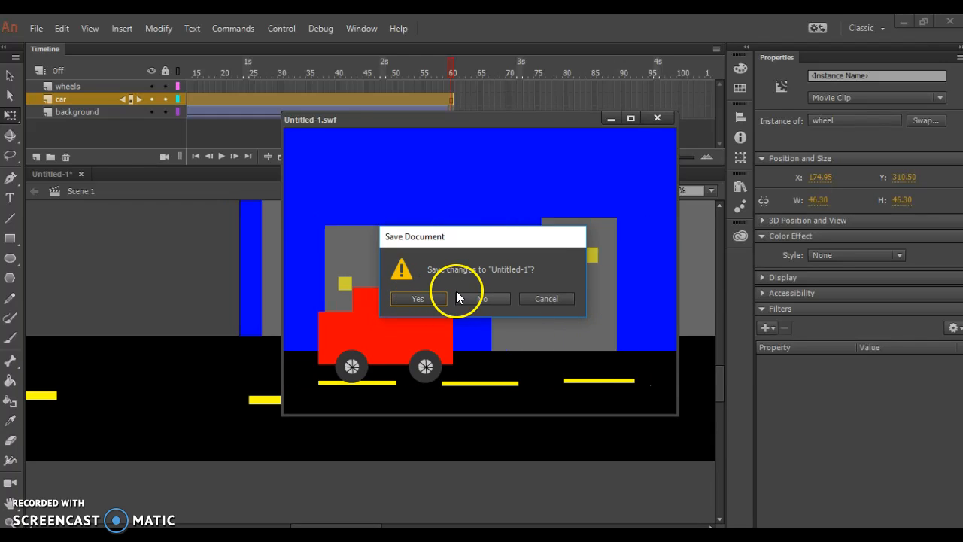
click(553, 299)
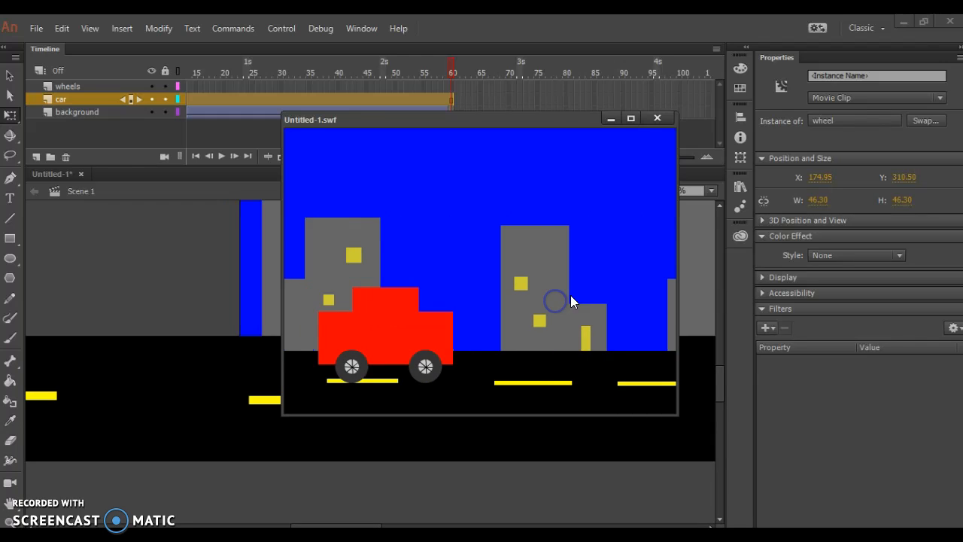
click(657, 121)
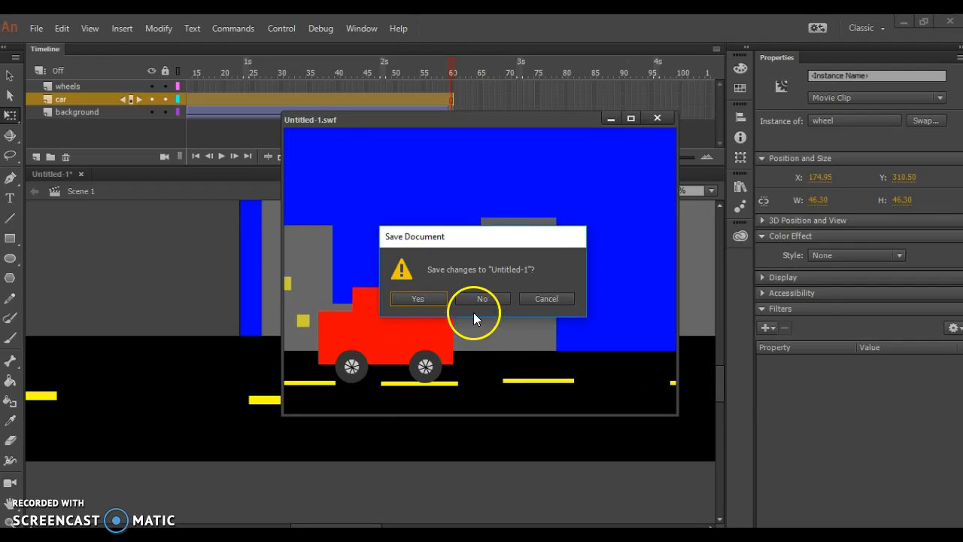
click(481, 301)
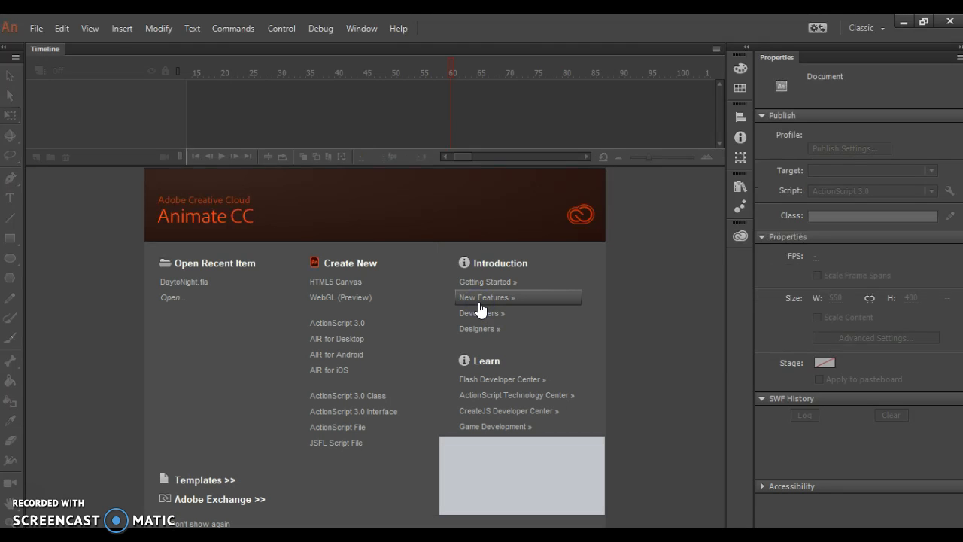